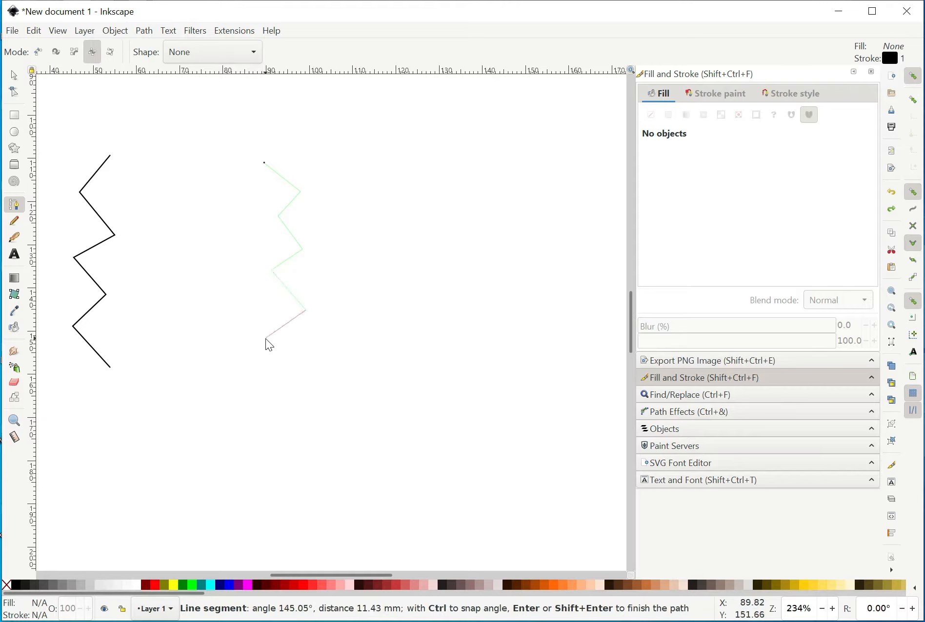
- Add the last two corners to the second zigzag path and finish it at about 10 mm wide and 48 mm tall
left_click(266, 339)
left_click(292, 368)
key("Return")
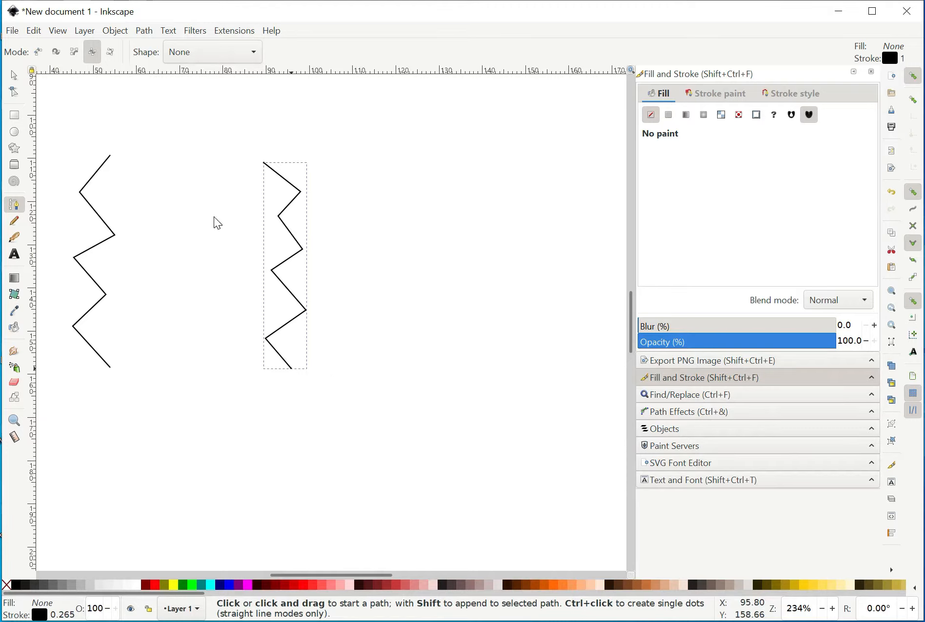
- Show the stroke paint settings of the newly drawn zigzag path
left_click(116, 32)
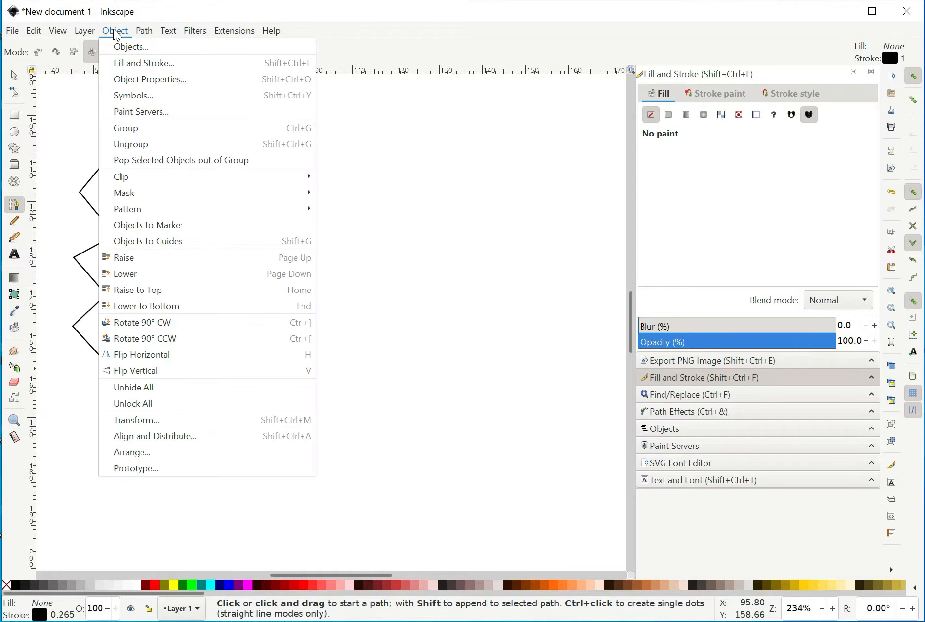
left_click(137, 64)
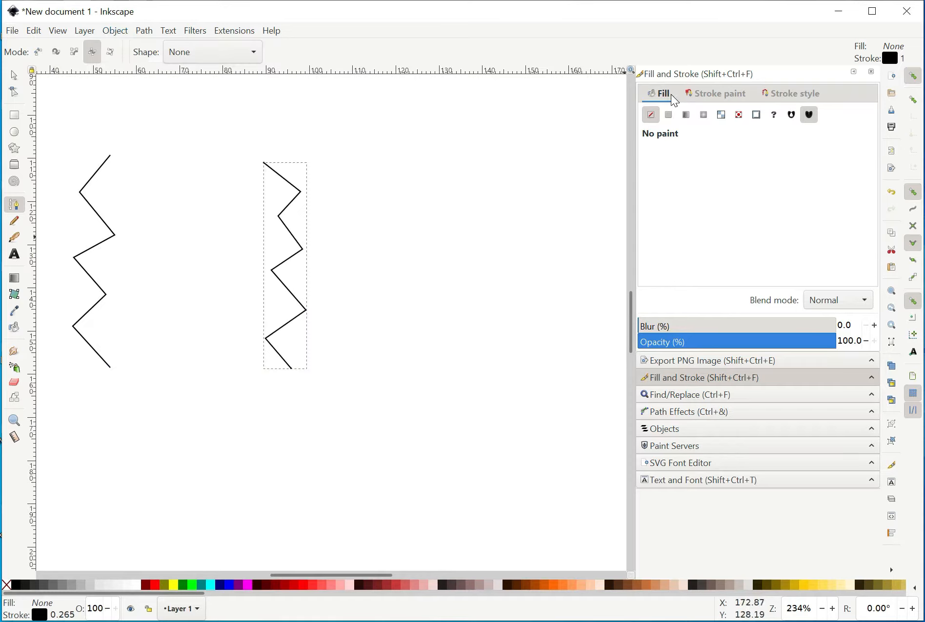
left_click(714, 101)
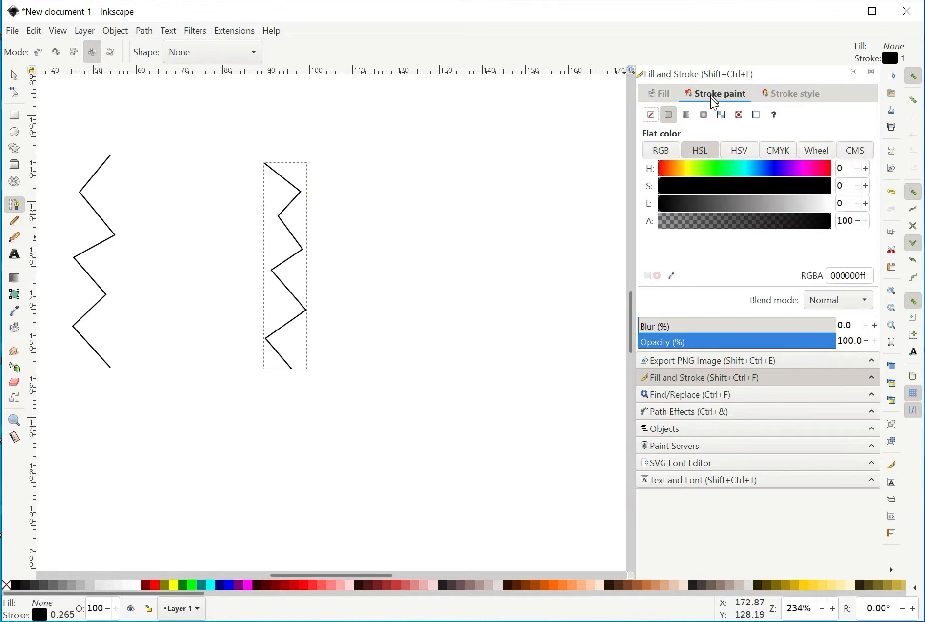
- Try several lightness levels for the second zigzag's gray stroke, between about 47 and 87
left_click(744, 204)
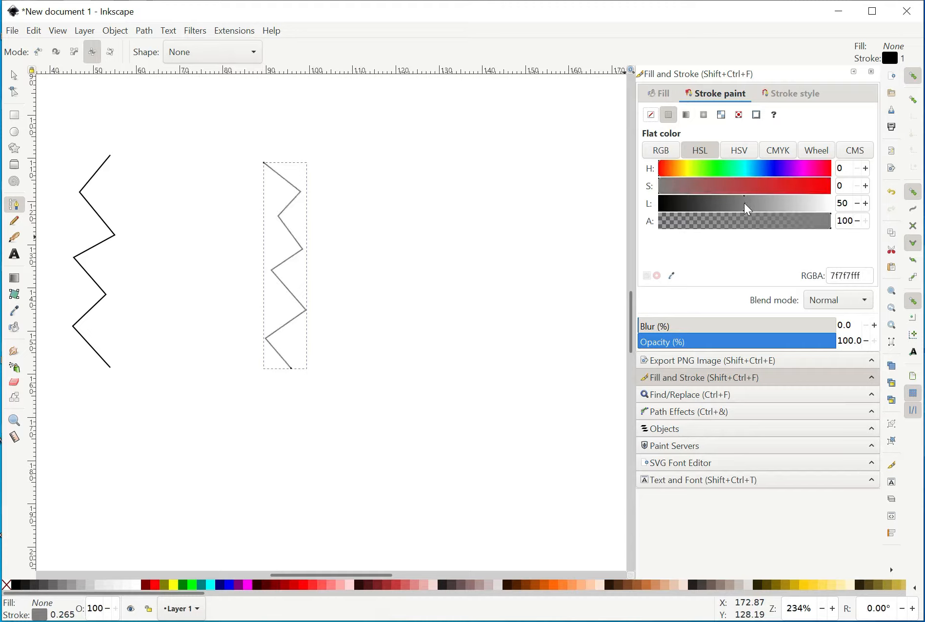
mouse_move(730, 212)
left_mouse_down()
mouse_move(811, 210)
mouse_move(787, 206)
left_mouse_up()
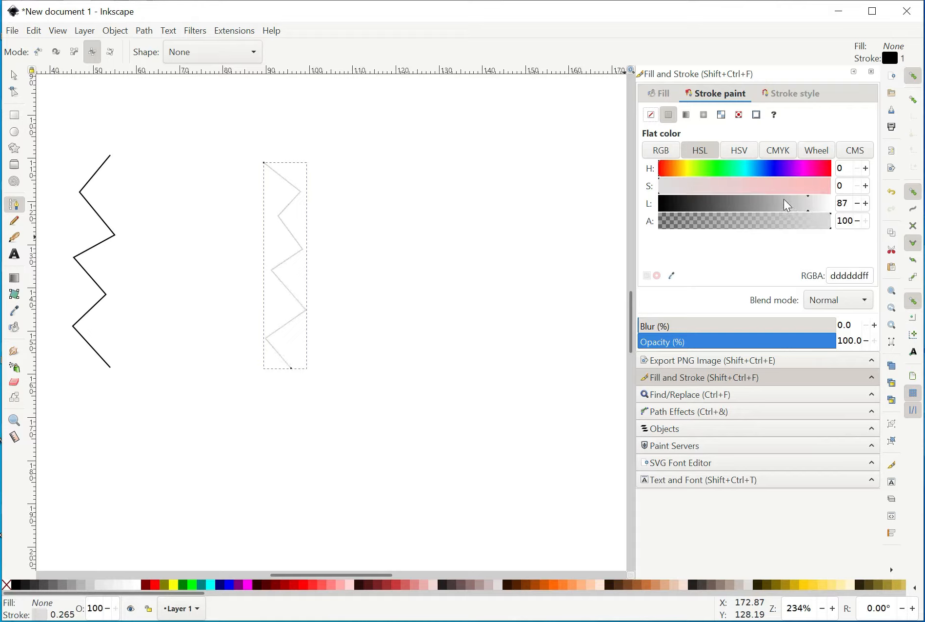
left_click(700, 172)
left_click(741, 212)
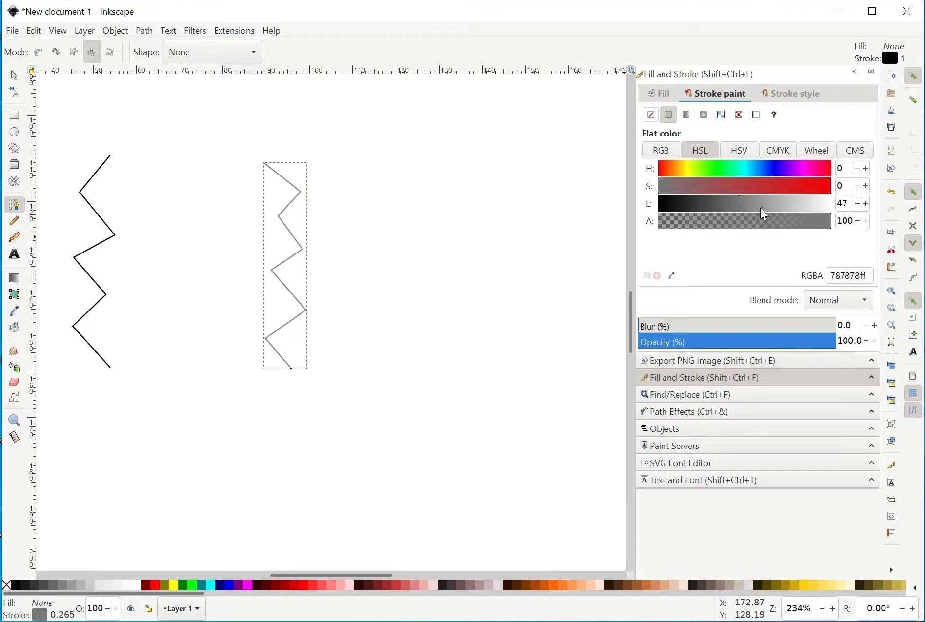
left_click(762, 210)
left_click(791, 211)
left_click(808, 211)
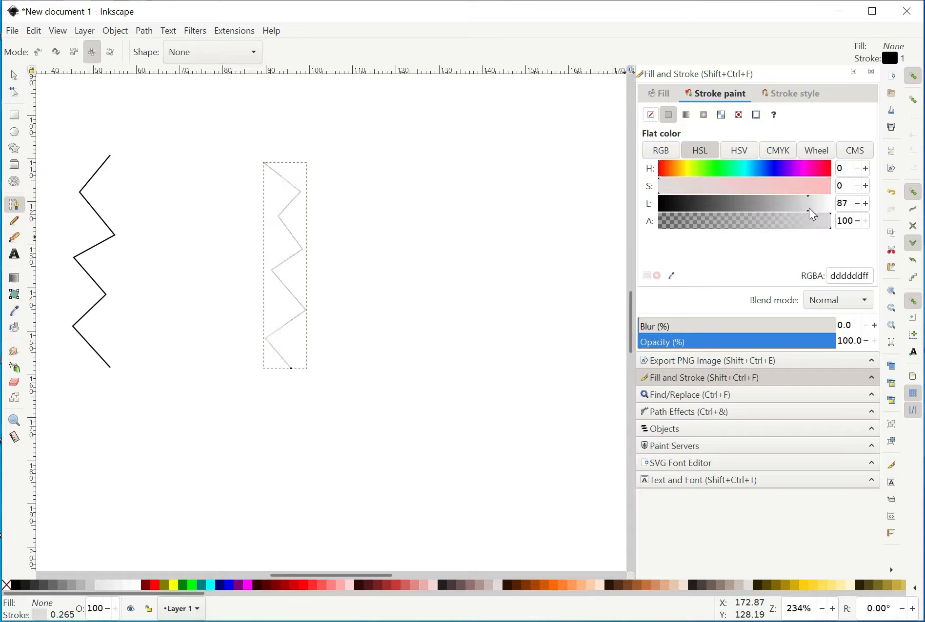
left_click(795, 211)
left_click(782, 211)
left_click(759, 210)
left_click(743, 211)
- Recolour the second zigzag's stroke red with saturation 88 and lightness 44
left_click(734, 188)
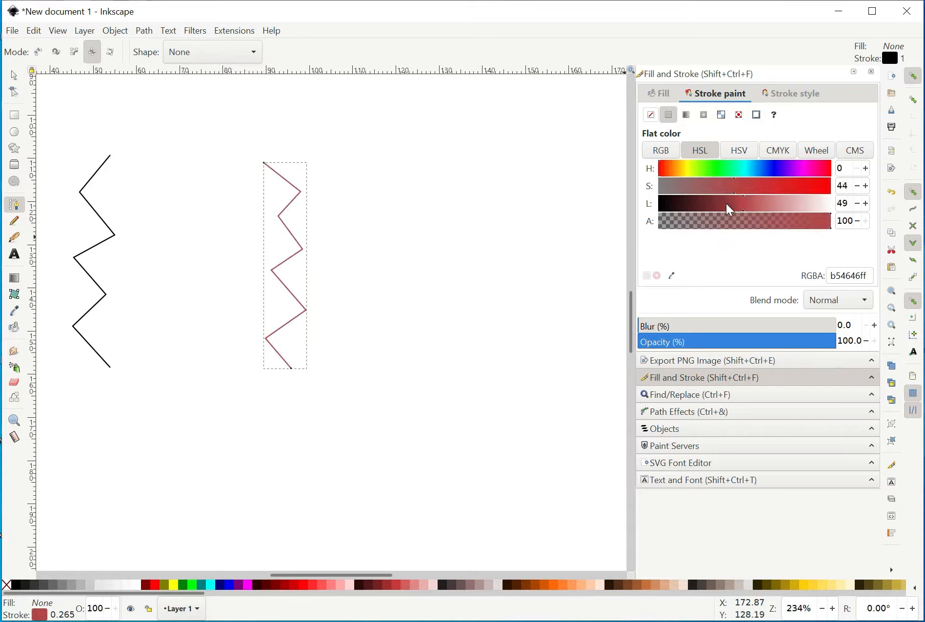
left_click(769, 204)
left_click(736, 204)
left_click(812, 187)
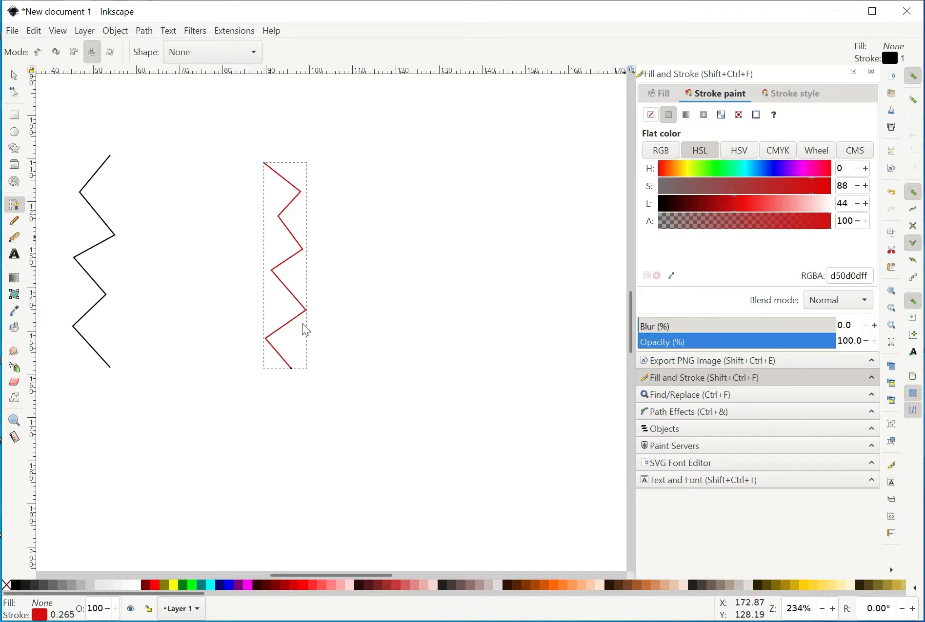
- Select both zigzag paths and turn on a live preview of the Interpolate extension between them
left_click(293, 367)
left_click(14, 75)
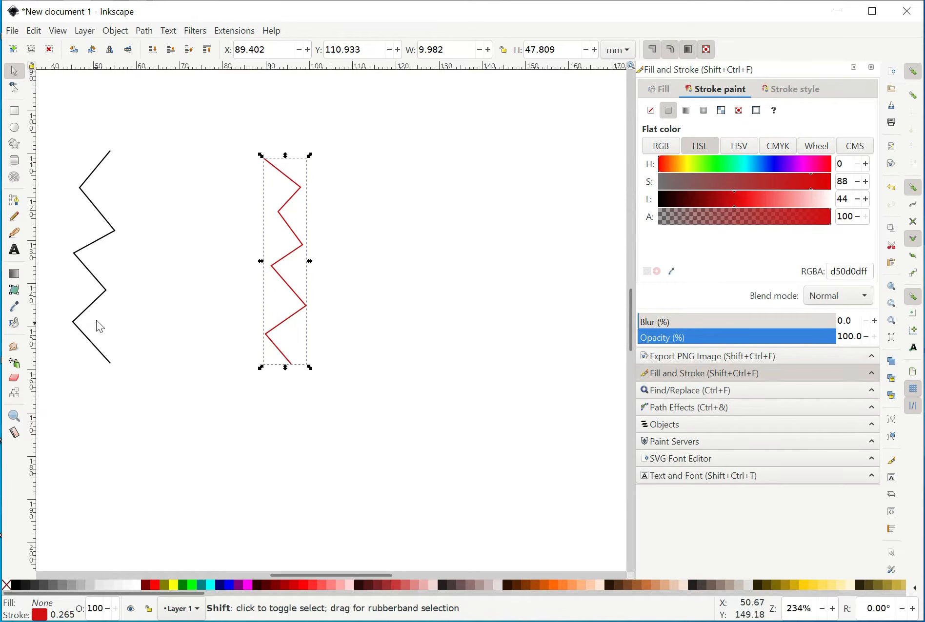
left_click(95, 307, "shift")
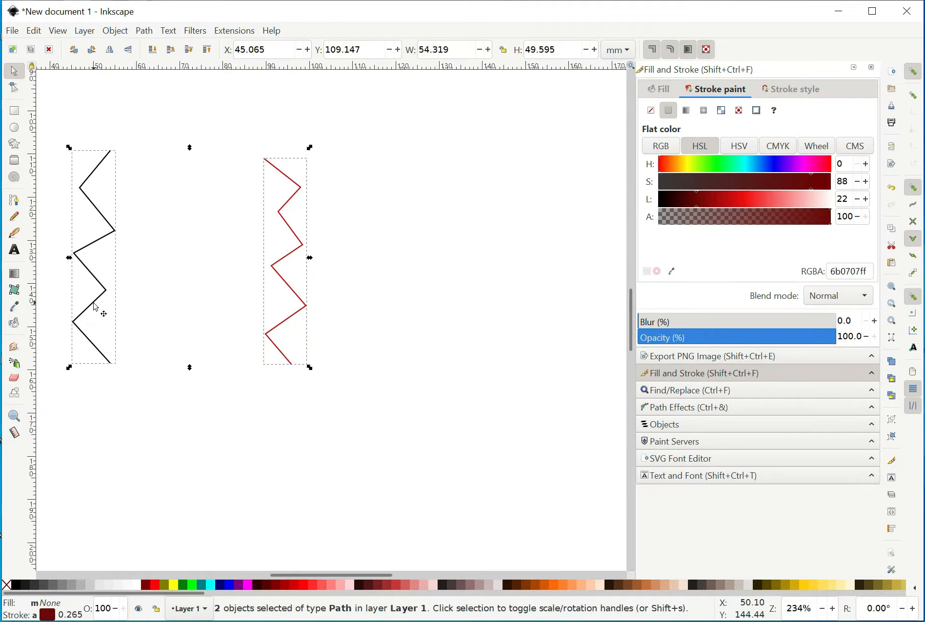
left_click(222, 32)
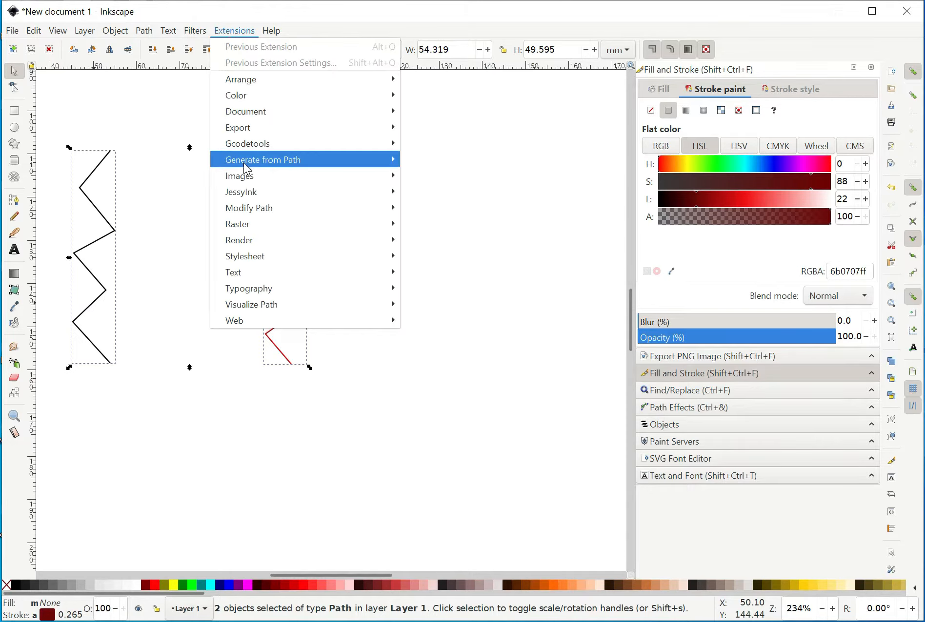
mouse_move(245, 166)
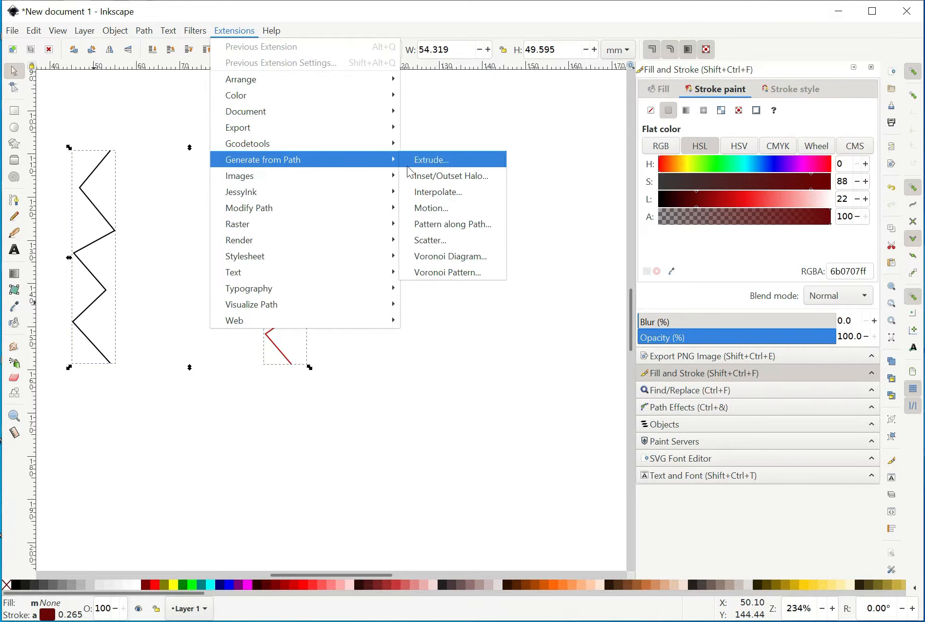
left_click(441, 194)
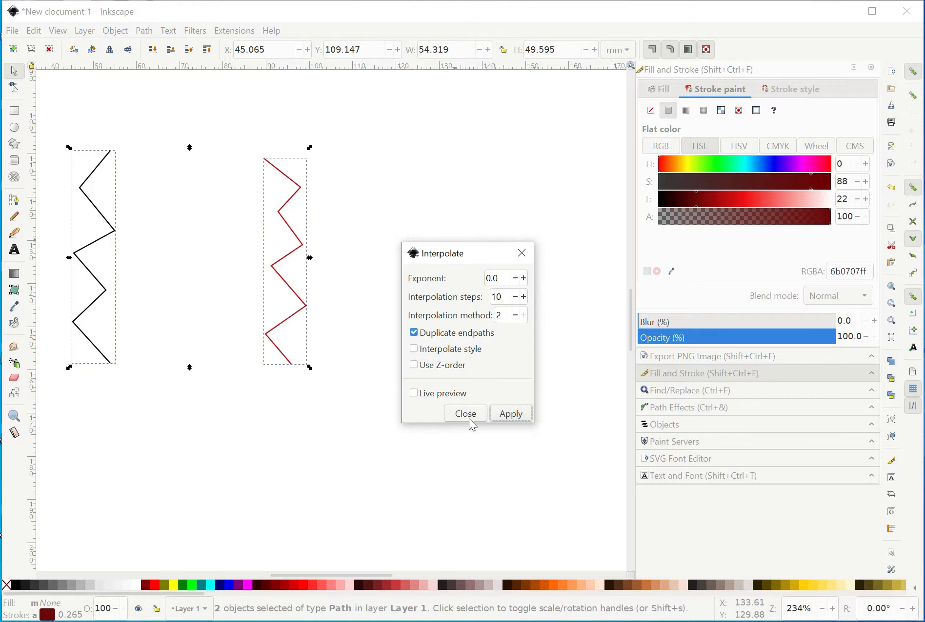
left_click(413, 395)
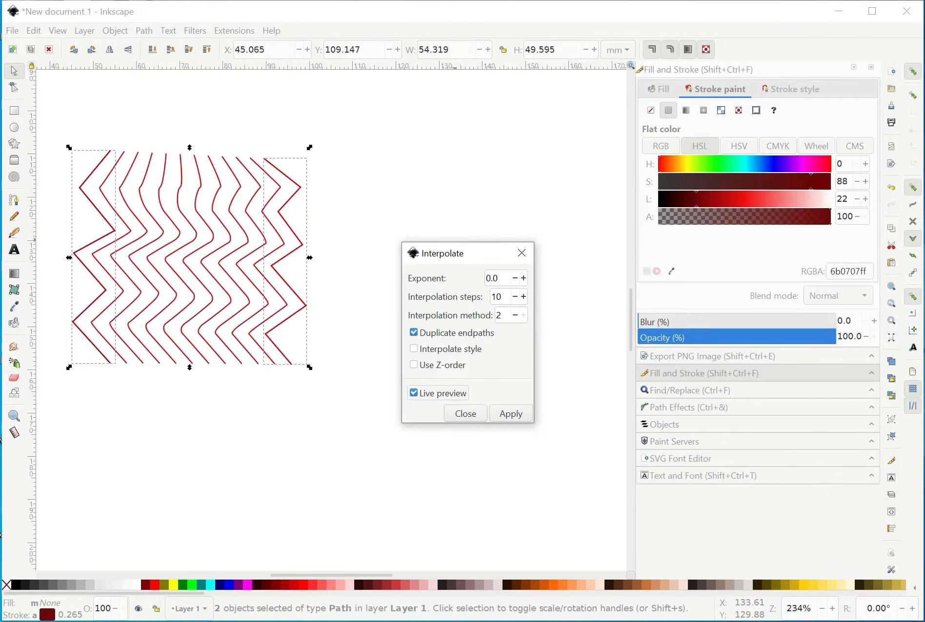
- Set the interpolation steps to 100 and the interpolation method to 1, refreshing the live preview
left_click(498, 297)
left_click(414, 393)
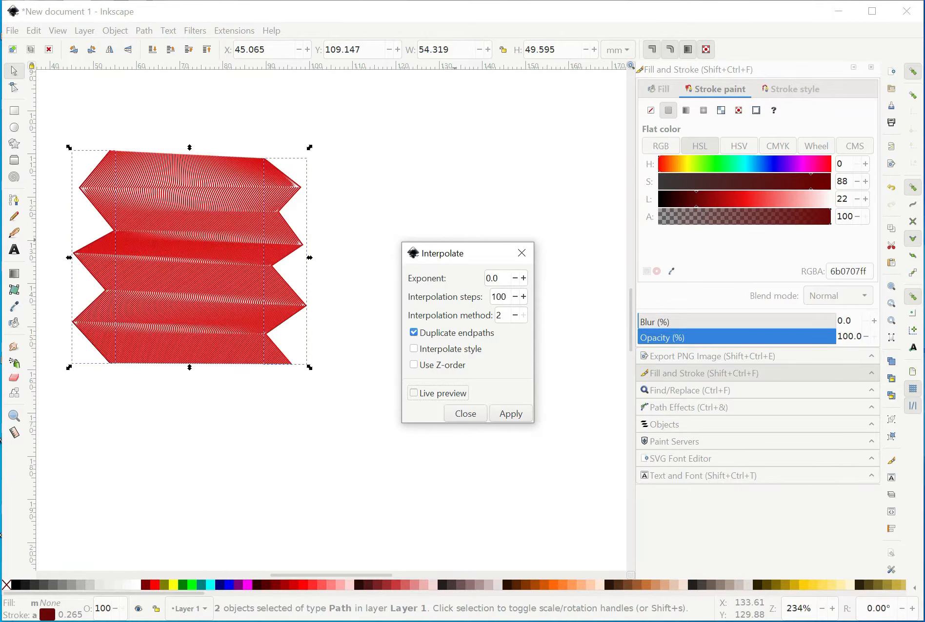
left_click(413, 393)
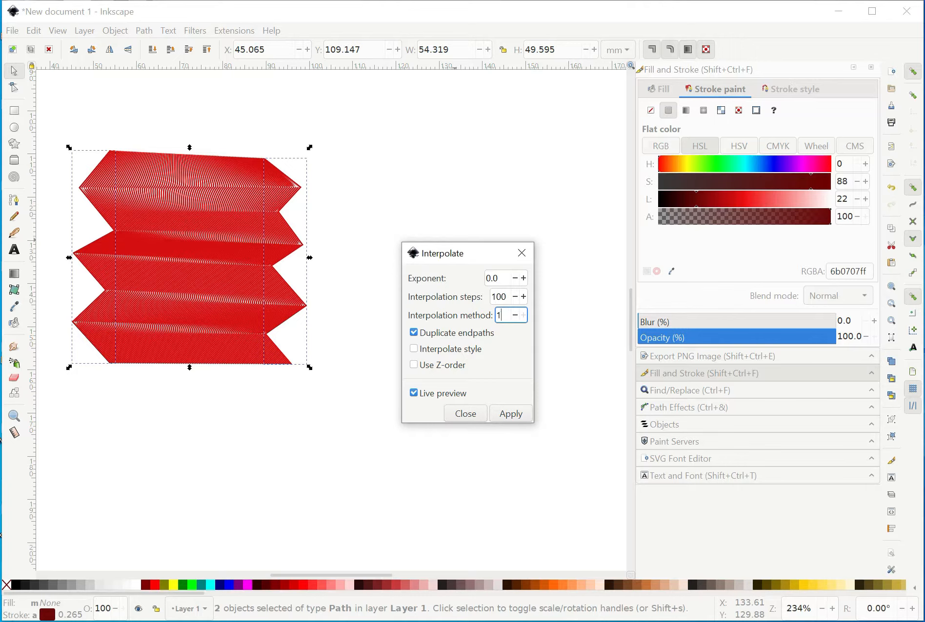
left_click(414, 395)
left_click(414, 395)
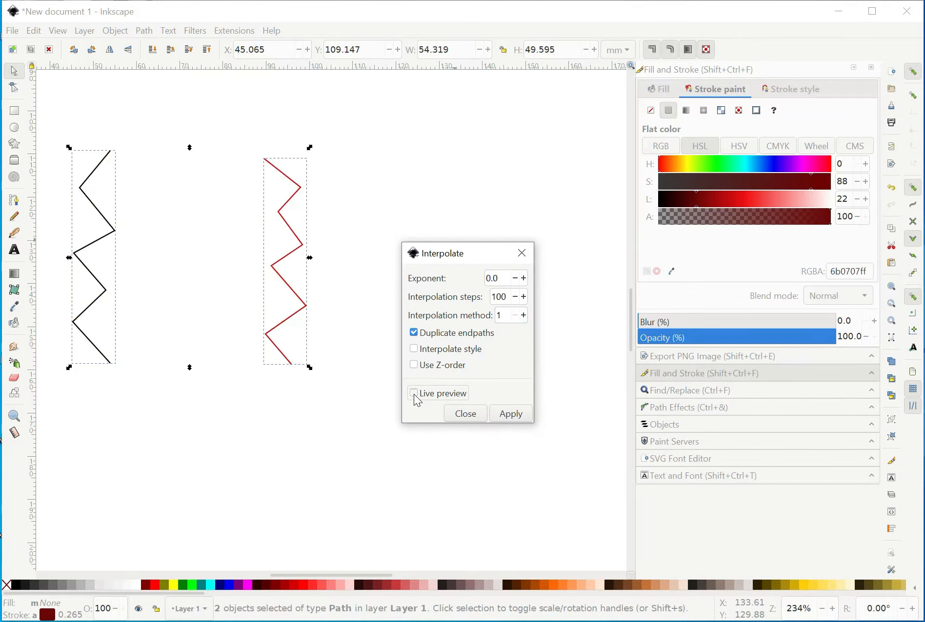
left_click(414, 394)
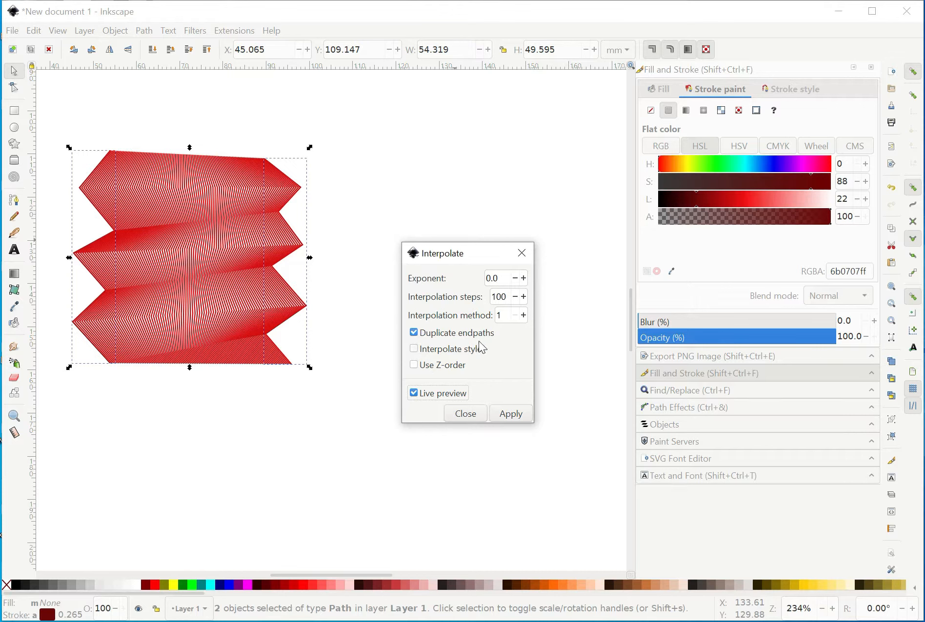
- Try the interpolation without duplicated endpaths, with Interpolate style and with Use Z-order, then restore the original options
left_click(412, 332)
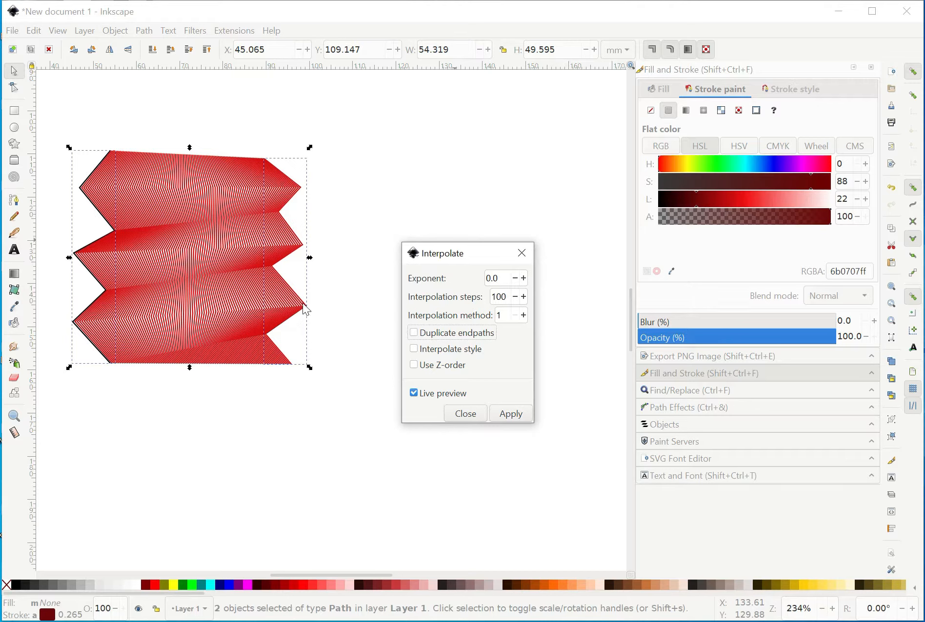
left_click(413, 334)
left_click(419, 356)
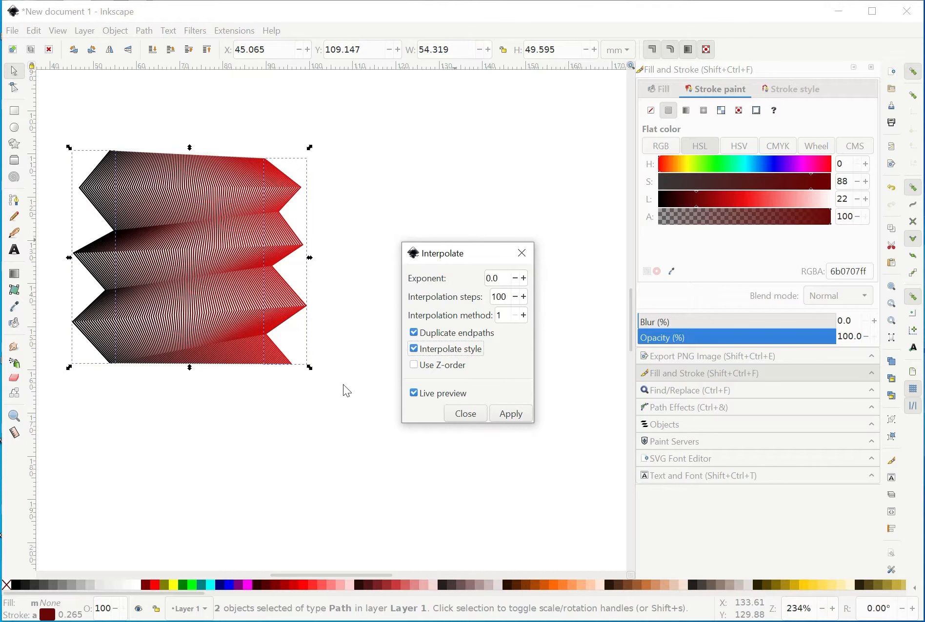
left_click(414, 368)
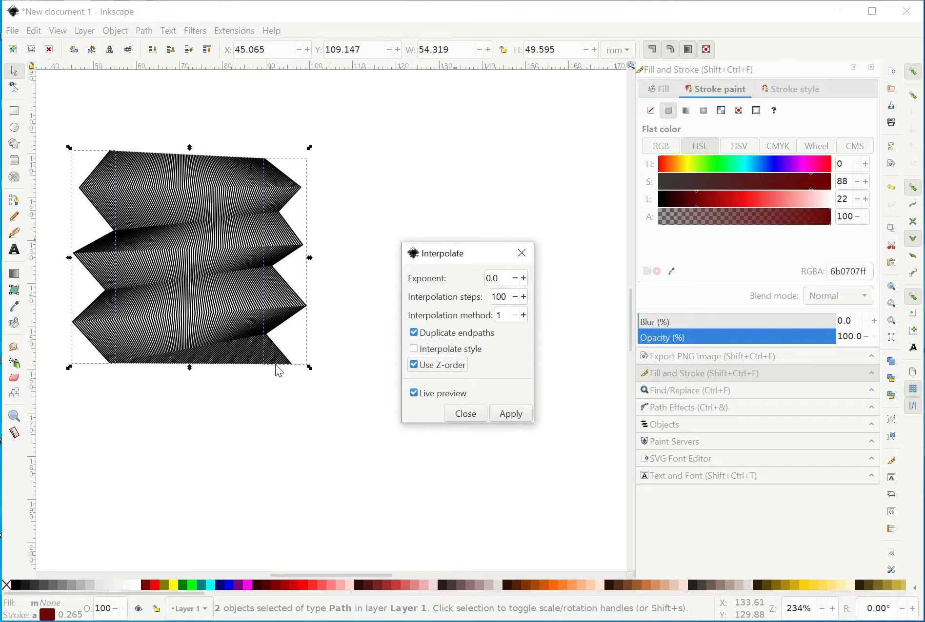
left_click(414, 366)
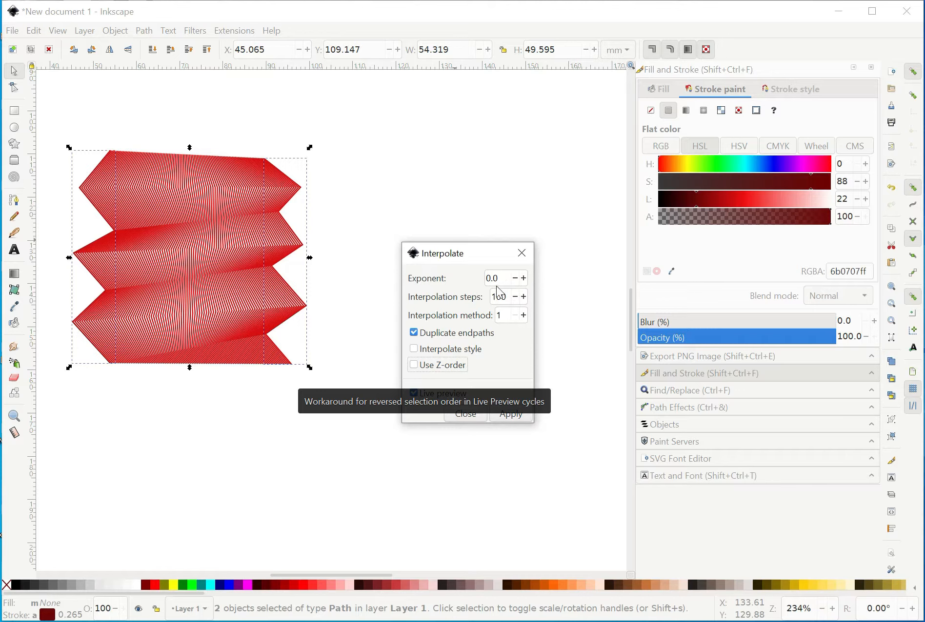
- Try an interpolation exponent of 0.5 in the live preview
left_click(524, 280)
left_click(524, 280)
left_click(524, 279)
left_click(525, 279)
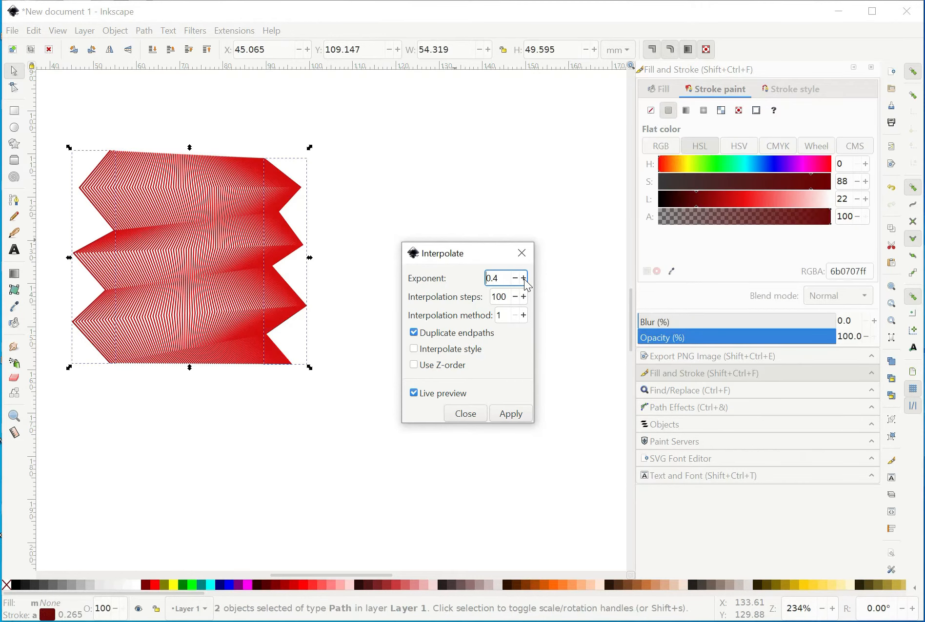
left_click(524, 279)
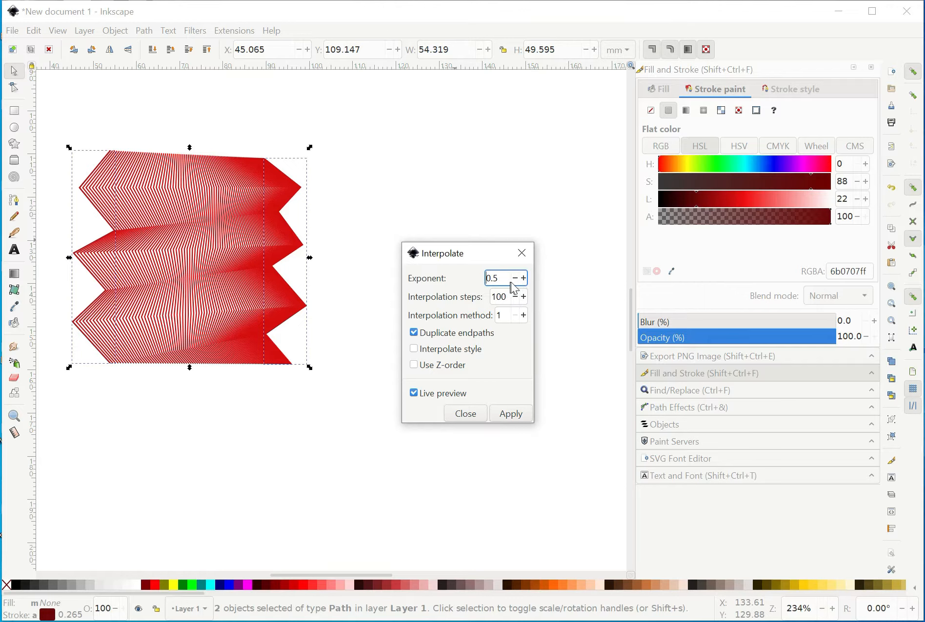
- Lower the interpolation exponent to -0.3
left_click(515, 280)
left_click(514, 280)
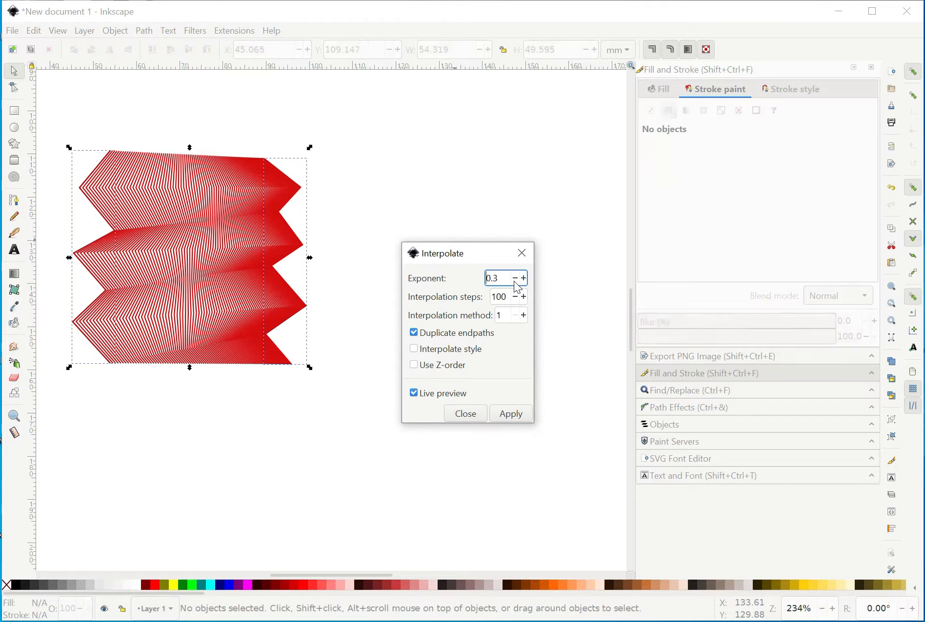
left_click(515, 280)
left_click(515, 279)
left_click(515, 280)
left_click(515, 280)
left_click(515, 280)
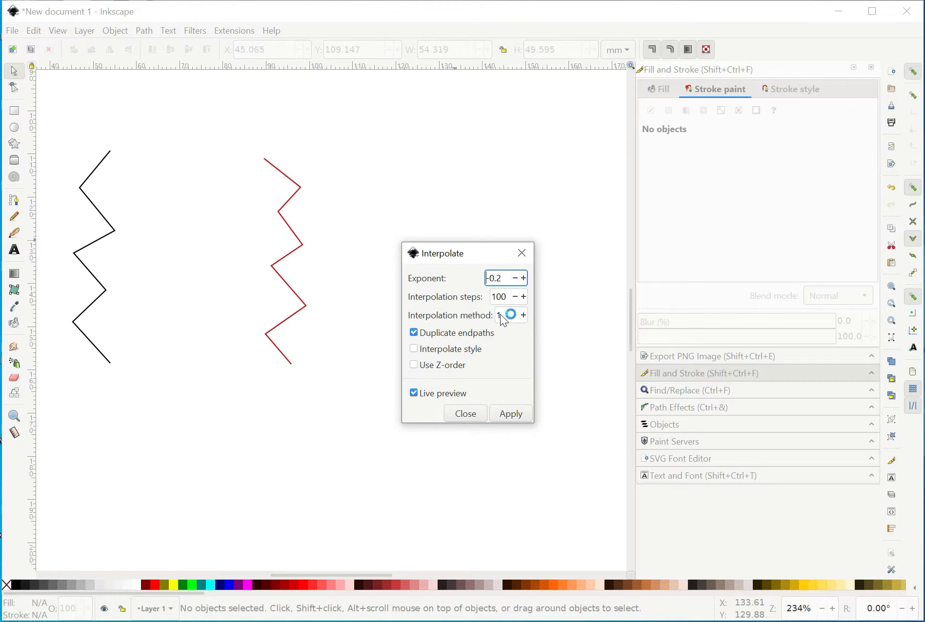
key("ctrl+a")
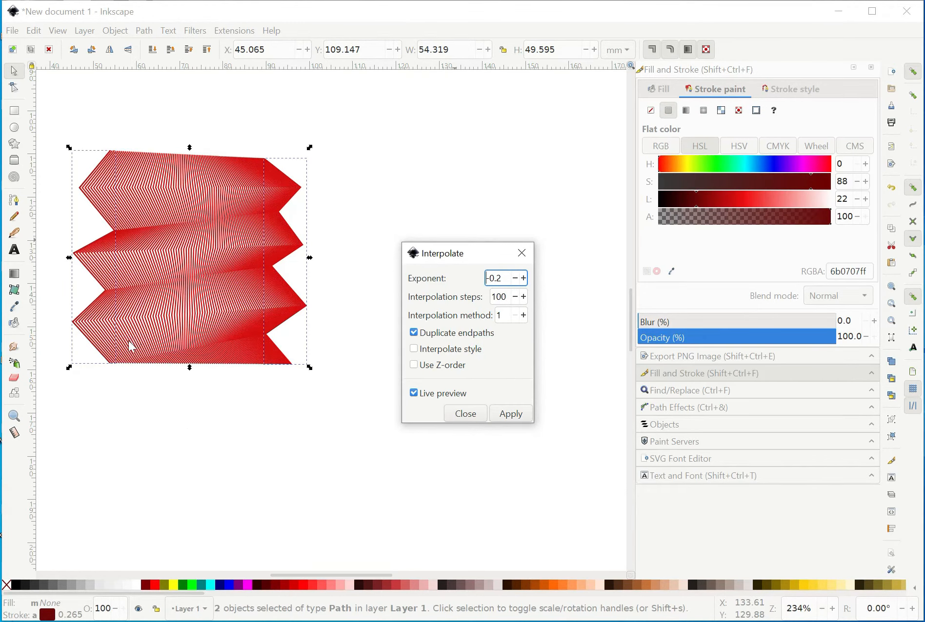
left_click(516, 281)
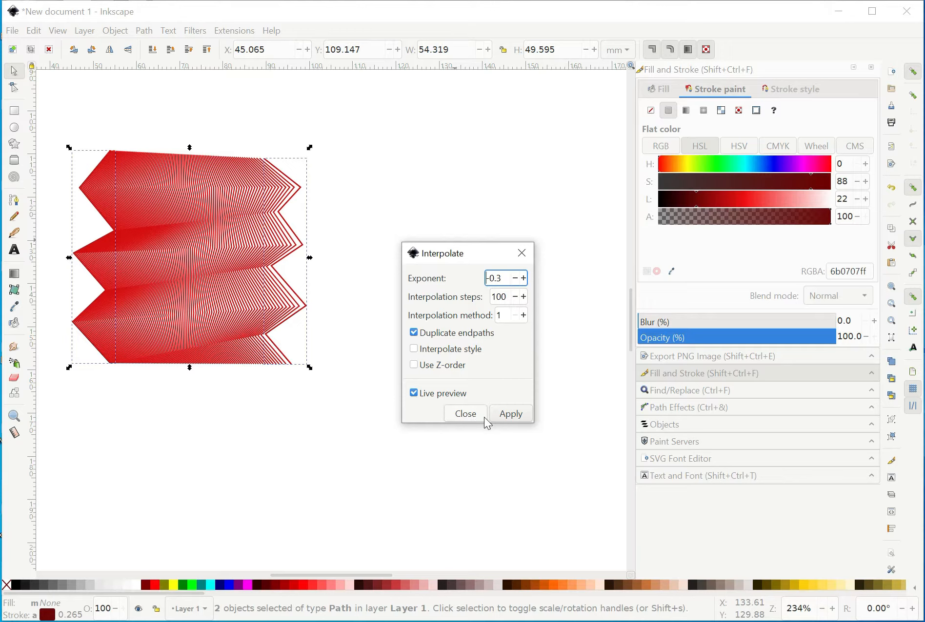
- Apply the interpolation between the two zigzag paths twice and close the Interpolate dialog
left_click(516, 421)
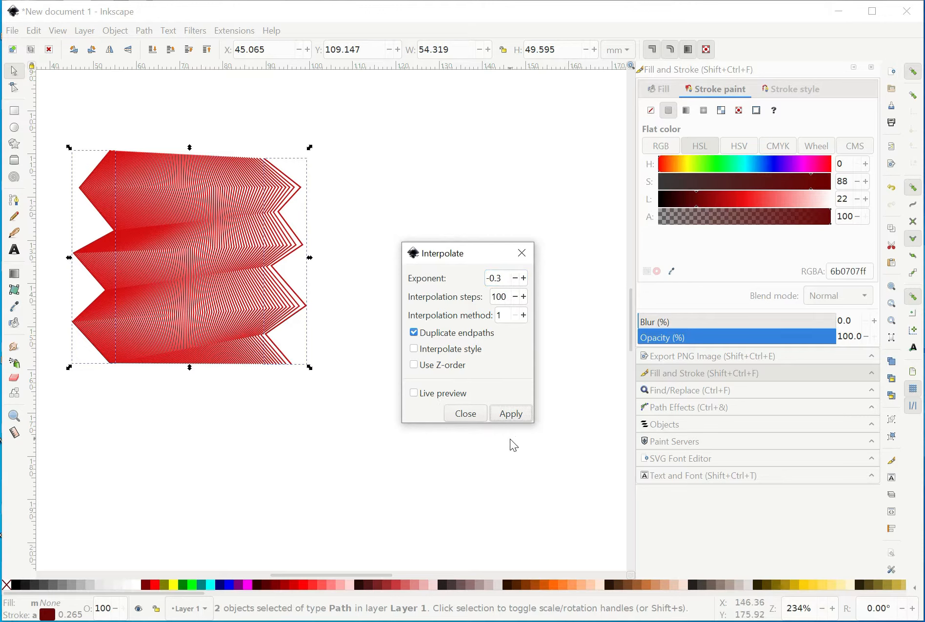
left_click(514, 418)
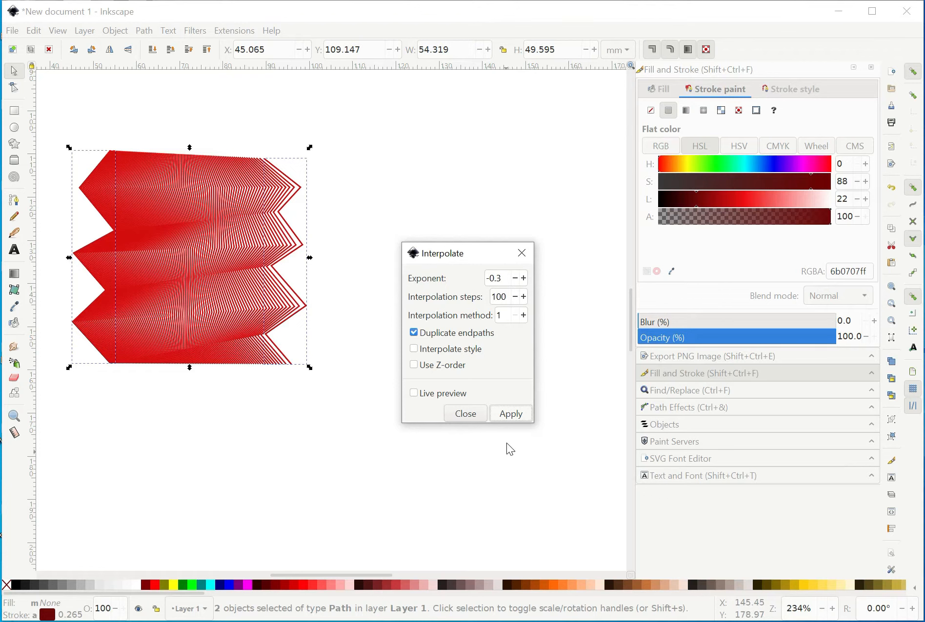
left_click(521, 253)
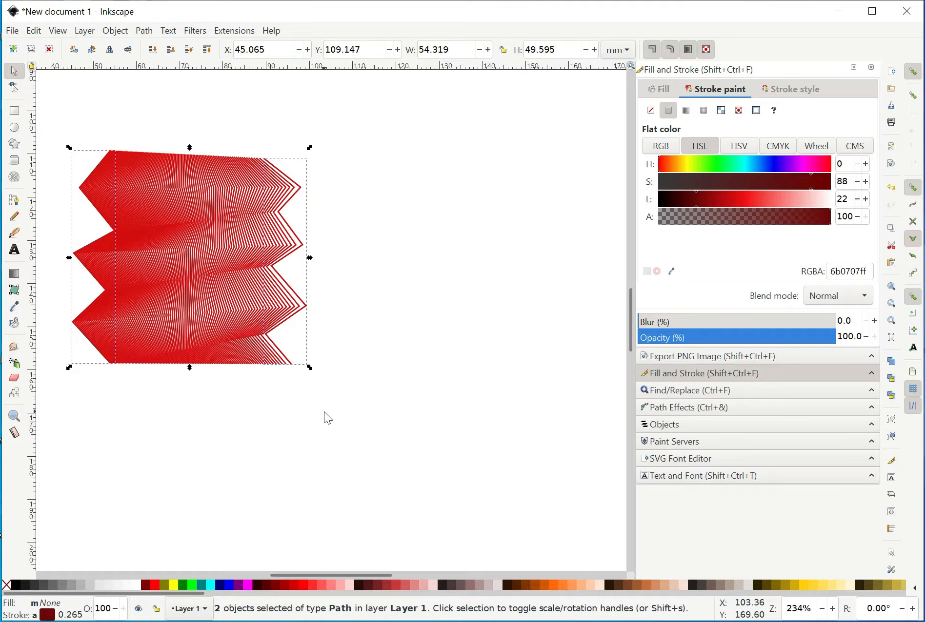
scroll(324, 412, "down", 12)
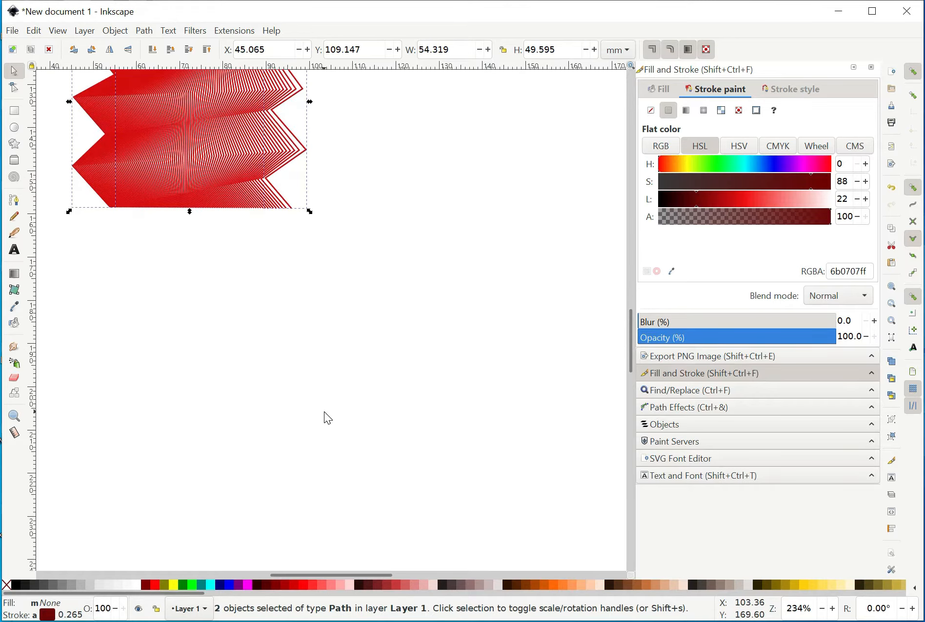
scroll(324, 412, "down", 3)
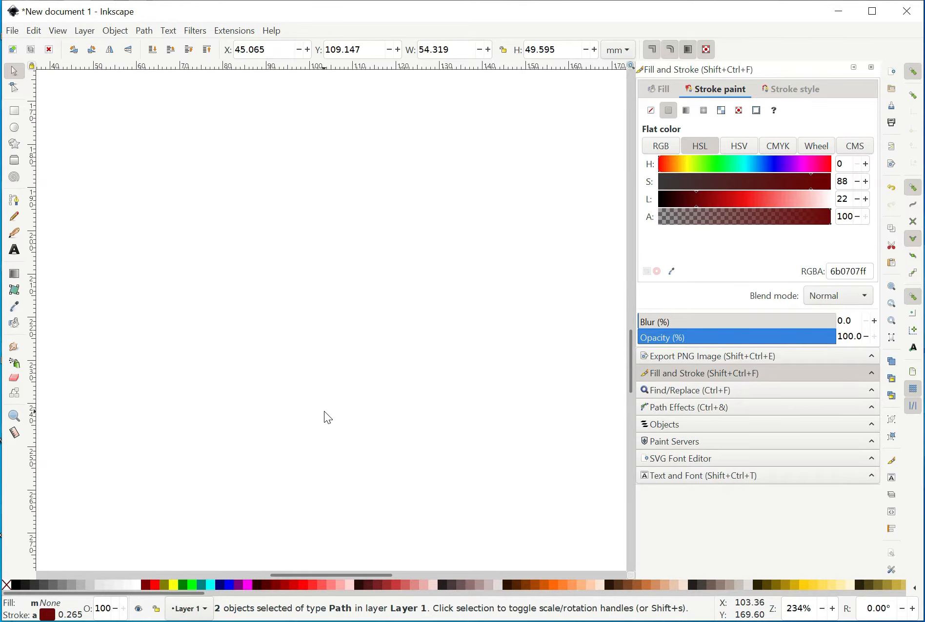
- Draw an ellipse about 10 by 11 mm and a five-pointed star about 16 mm wide to its right
left_click(16, 129)
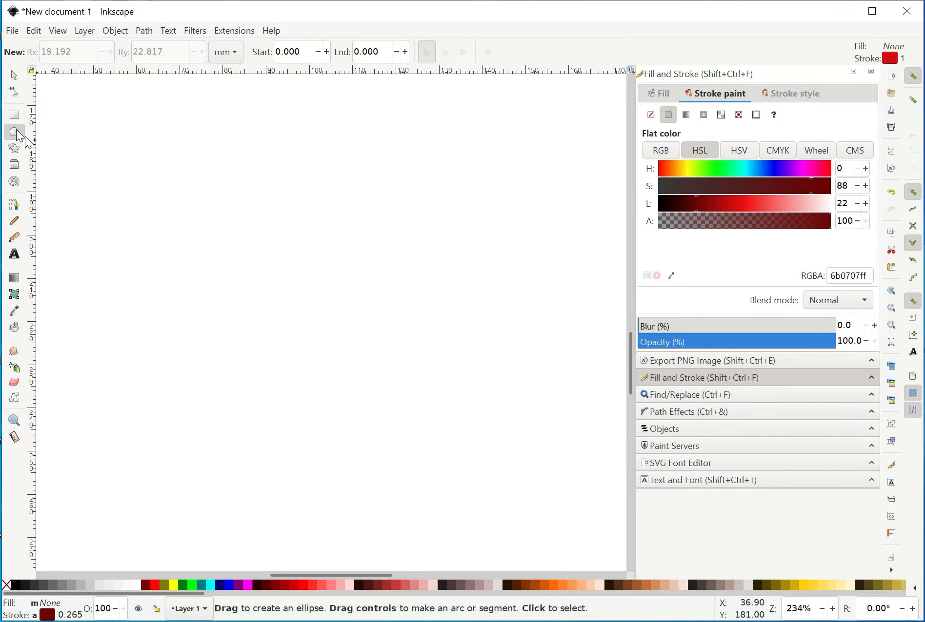
left_click_drag(99, 231, 142, 277)
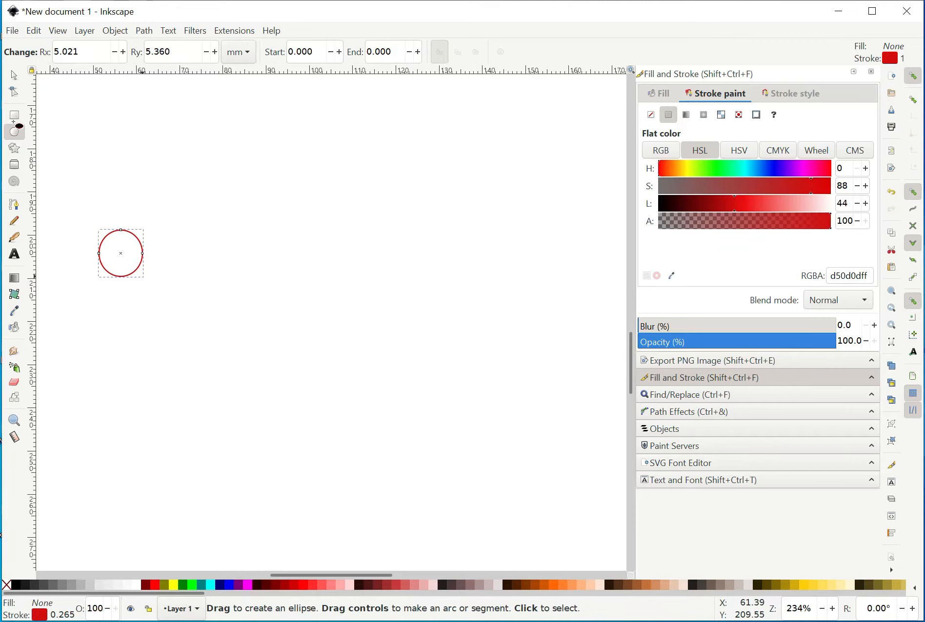
left_click(14, 148)
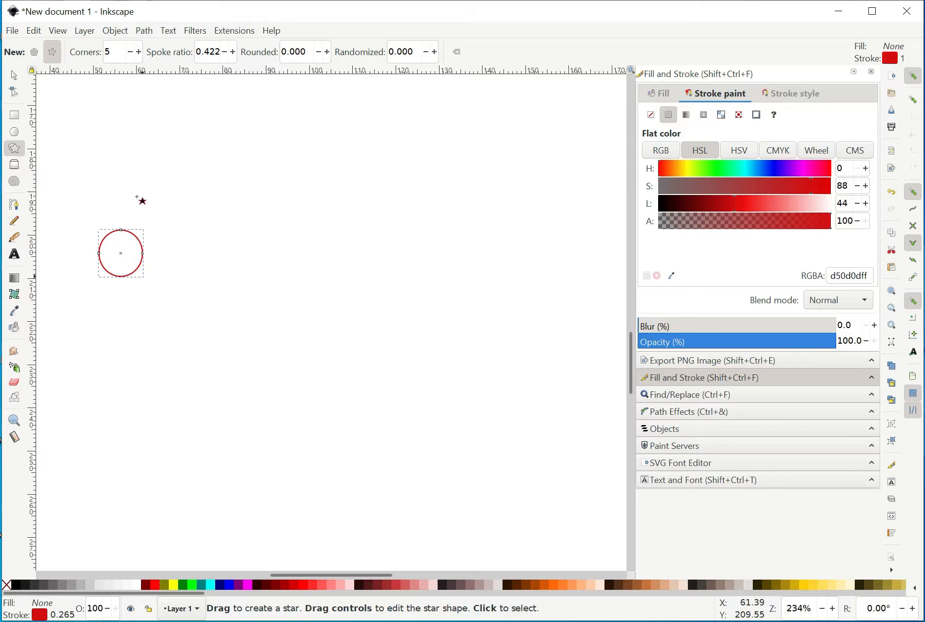
left_click_drag(407, 233, 433, 267)
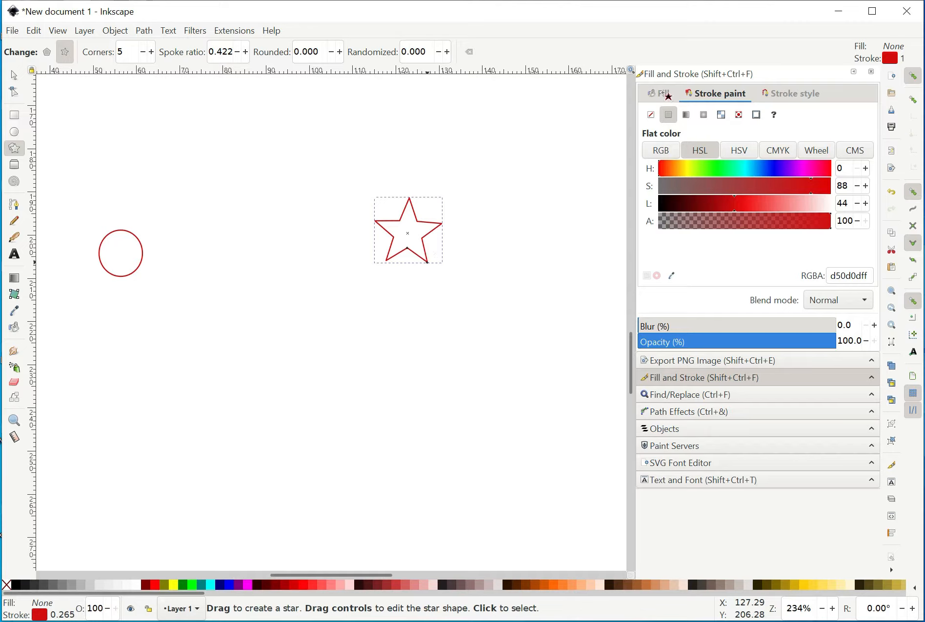
- Give the star a flat yellow-green fill with hue 65, saturation 65 and lightness 66
left_click(15, 74)
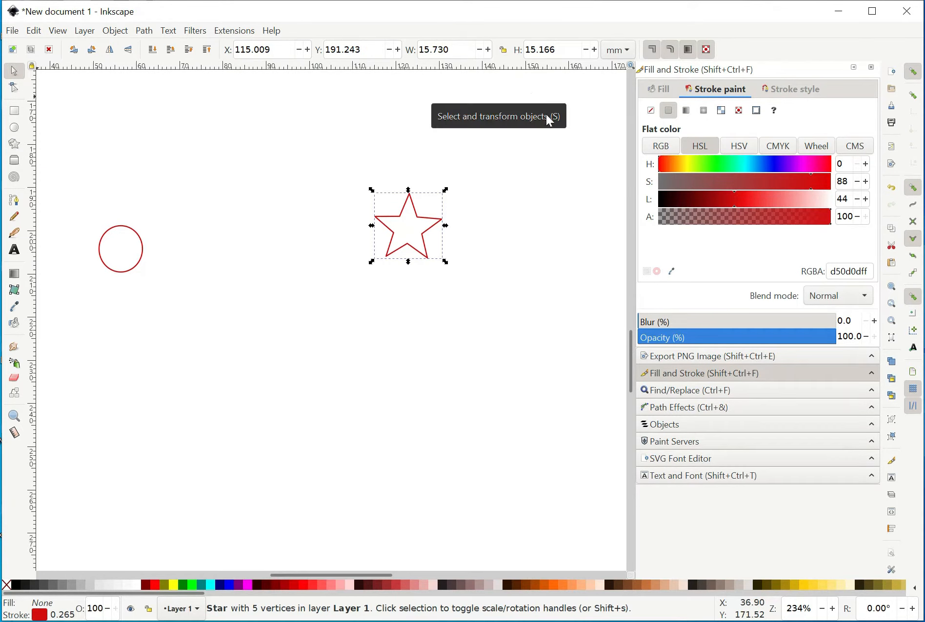
left_click(660, 93)
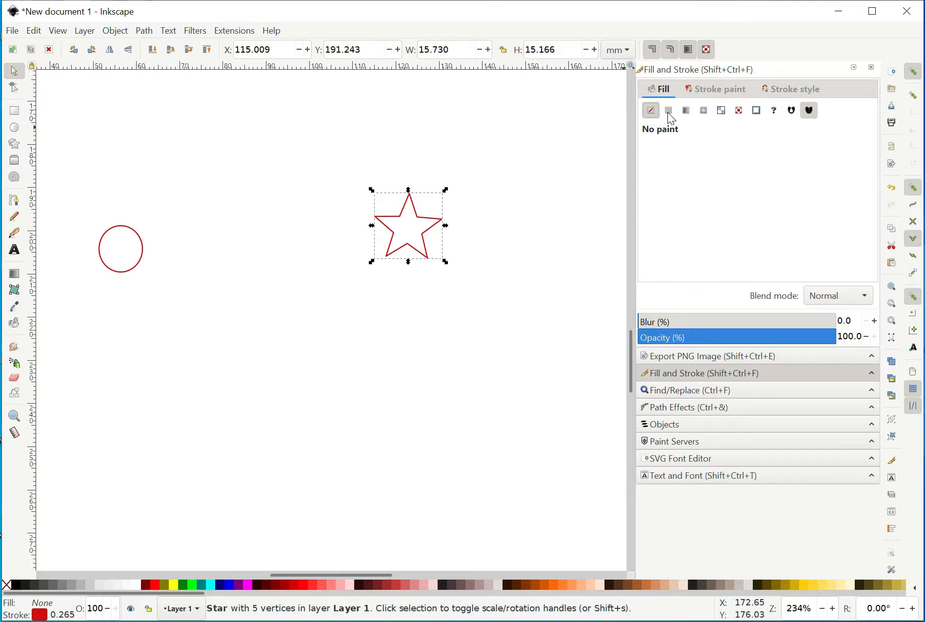
left_click(670, 113)
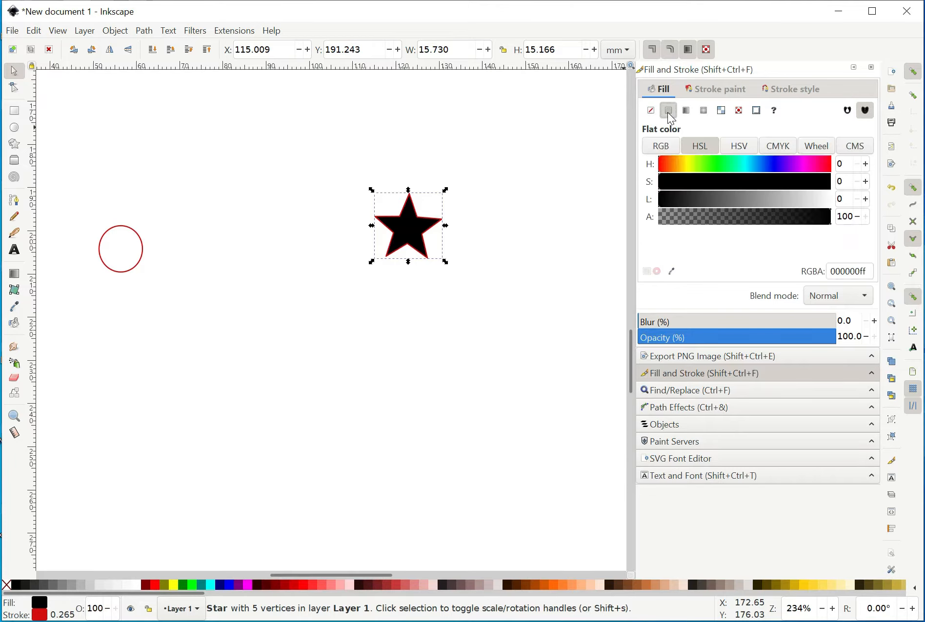
left_click(770, 183)
left_click(773, 201)
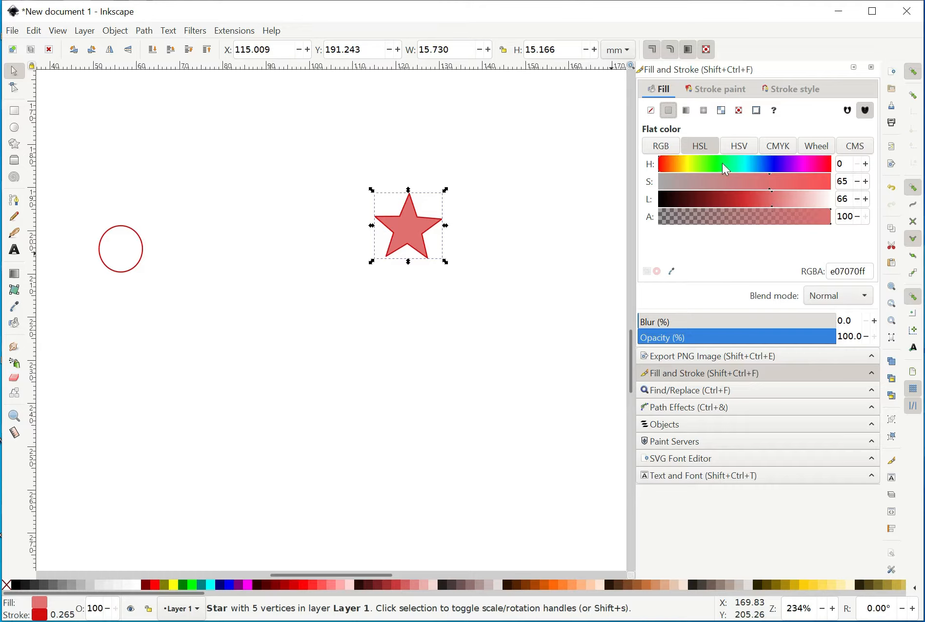
left_click(690, 165)
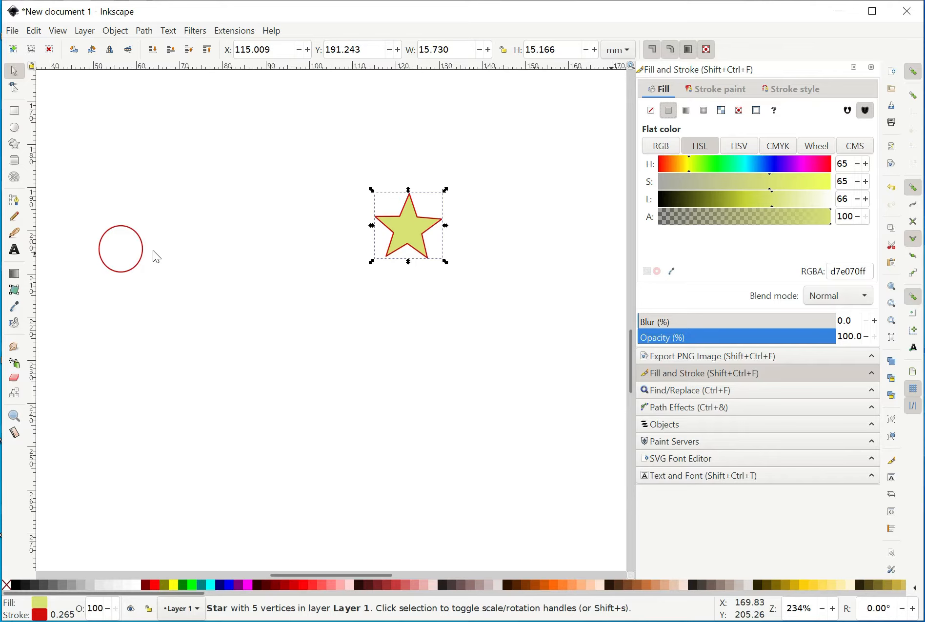
- Give the ellipse a flat blue fill with hue 241, saturation 64 and lightness 66, and deselect it
left_click(125, 264)
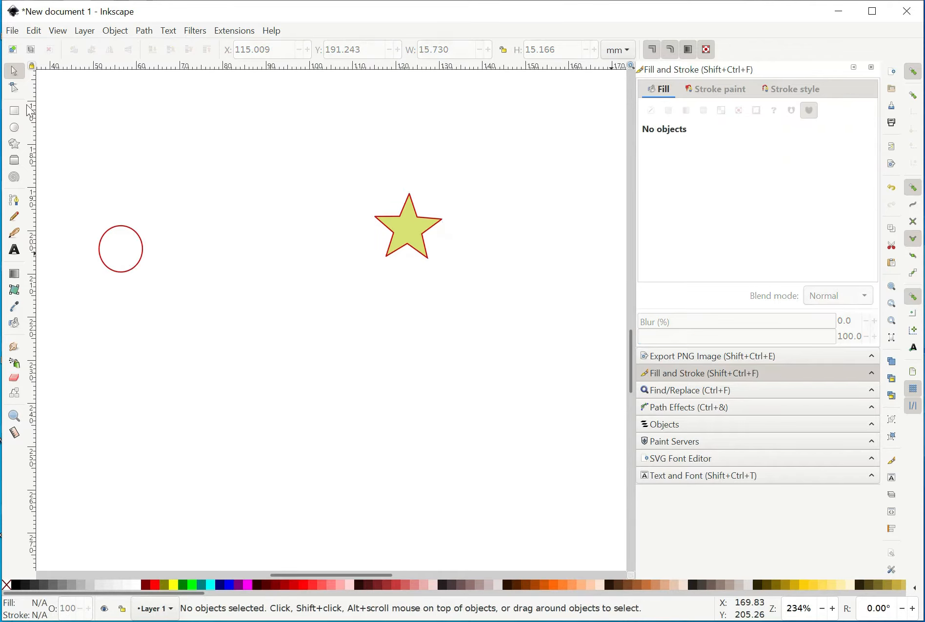
left_click(134, 271)
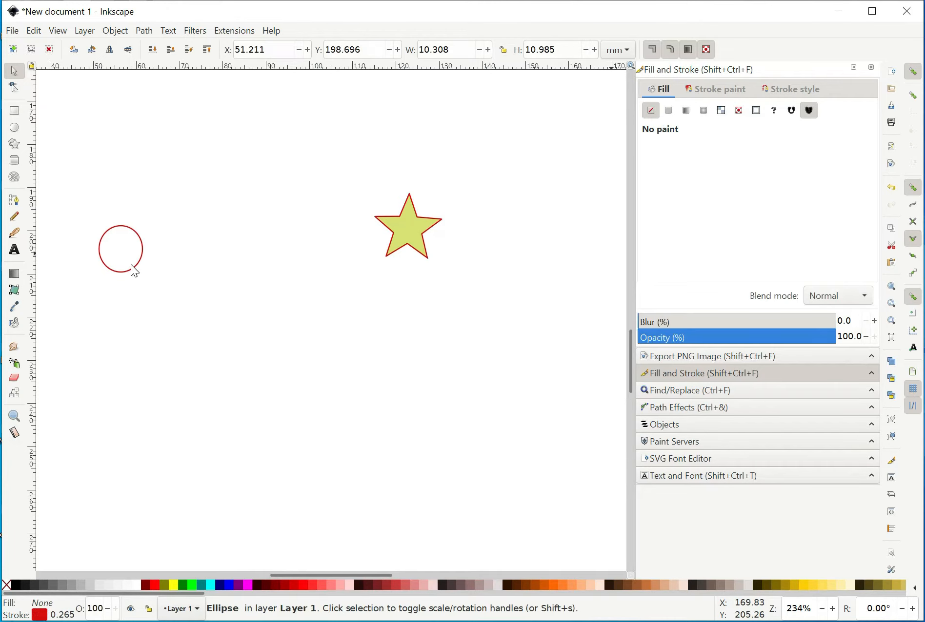
left_click(670, 111)
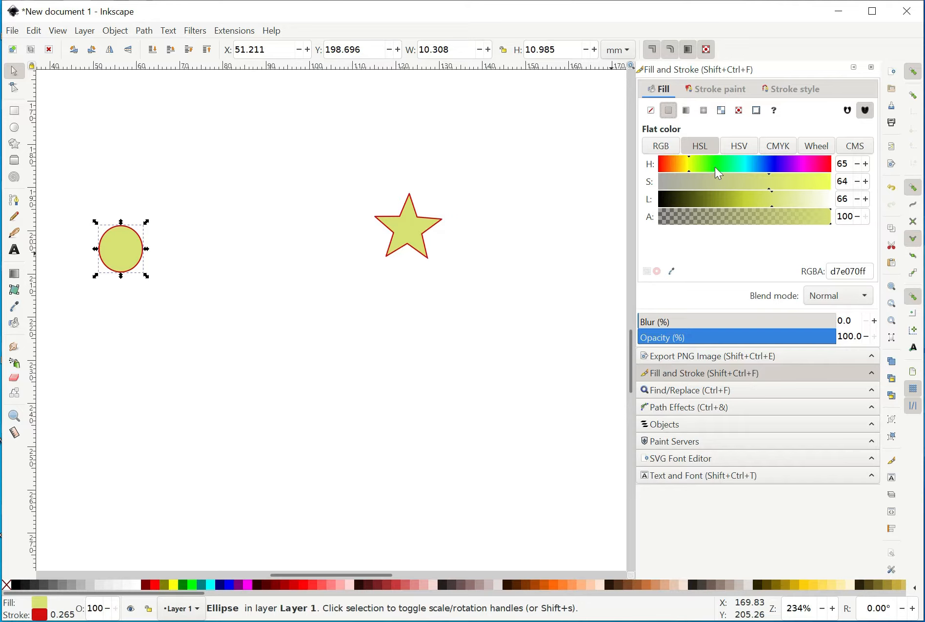
left_click(774, 165)
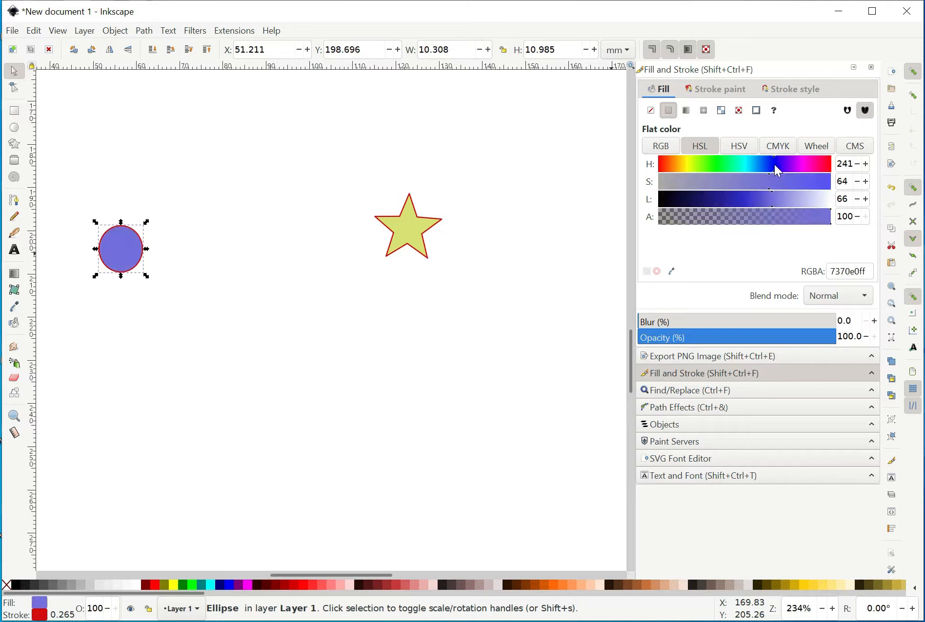
left_click(372, 405)
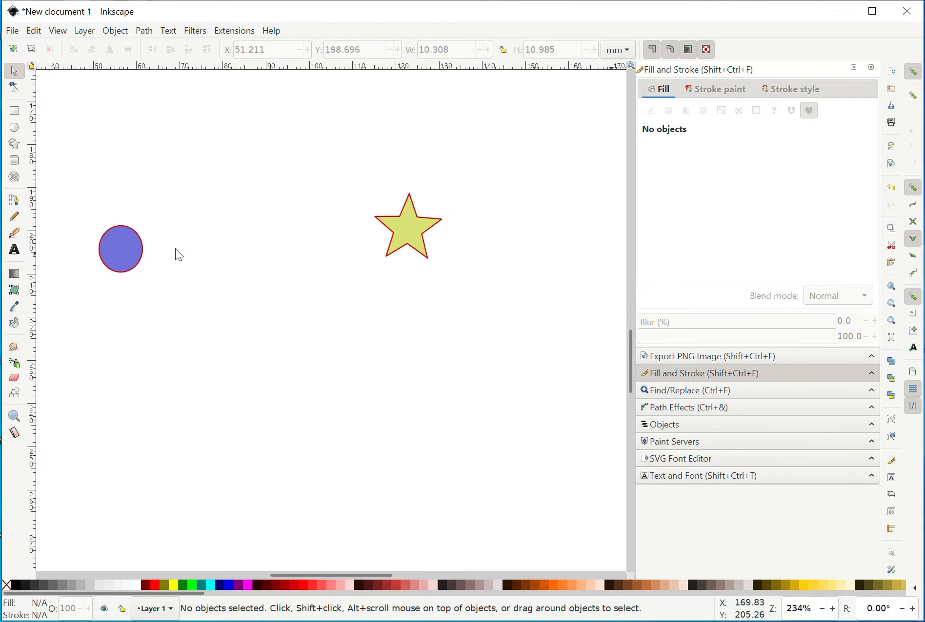
- Select both the star and the ellipse and convert them to paths
left_click(128, 263)
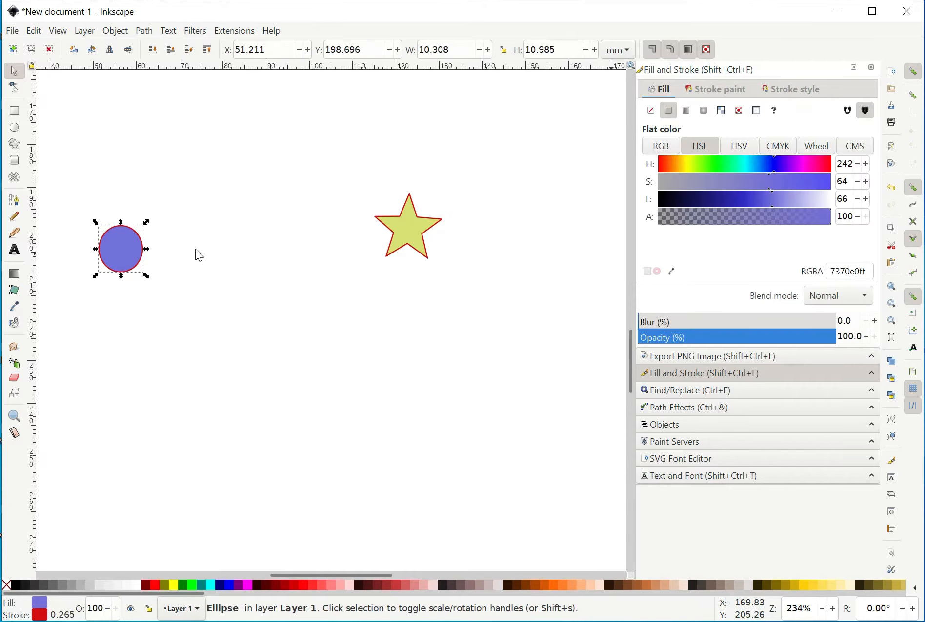
left_click(397, 250)
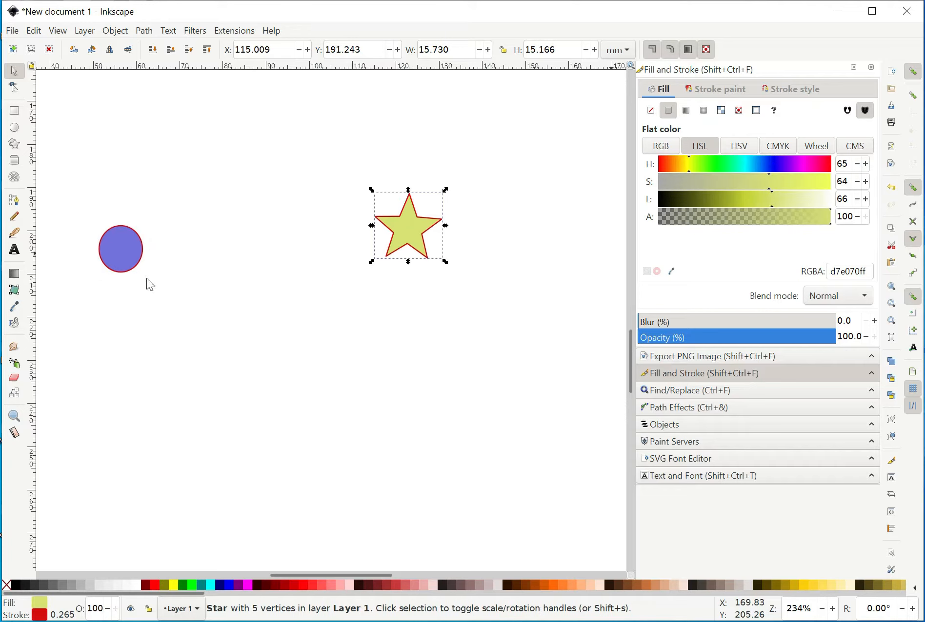
left_click(118, 272, "shift")
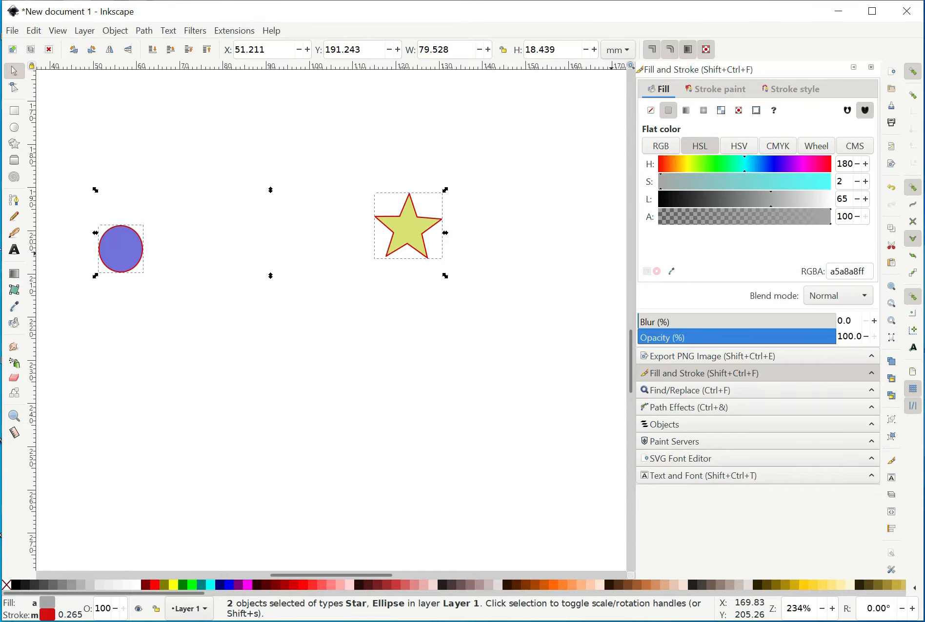
left_click(143, 31)
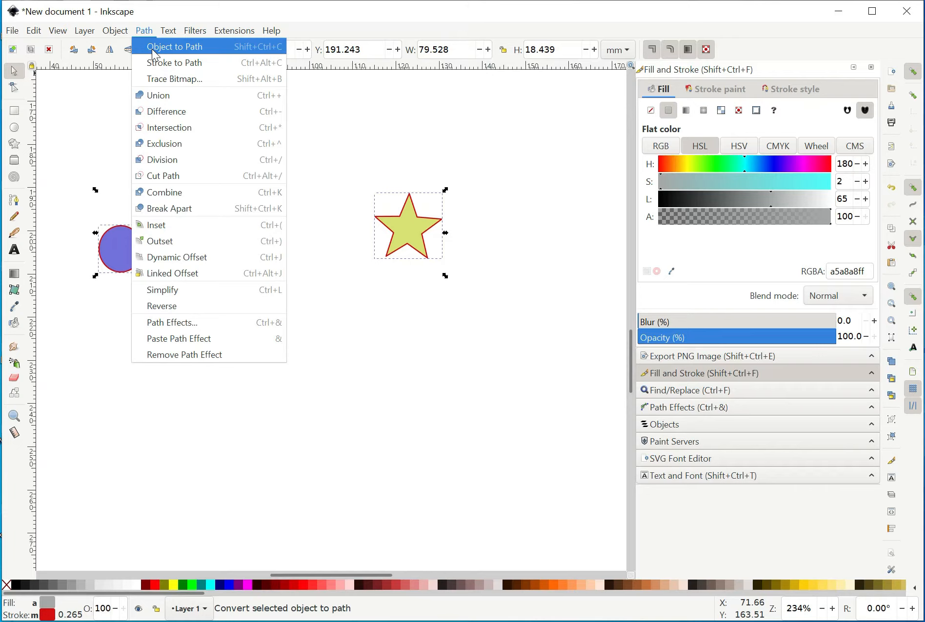
left_click(161, 49)
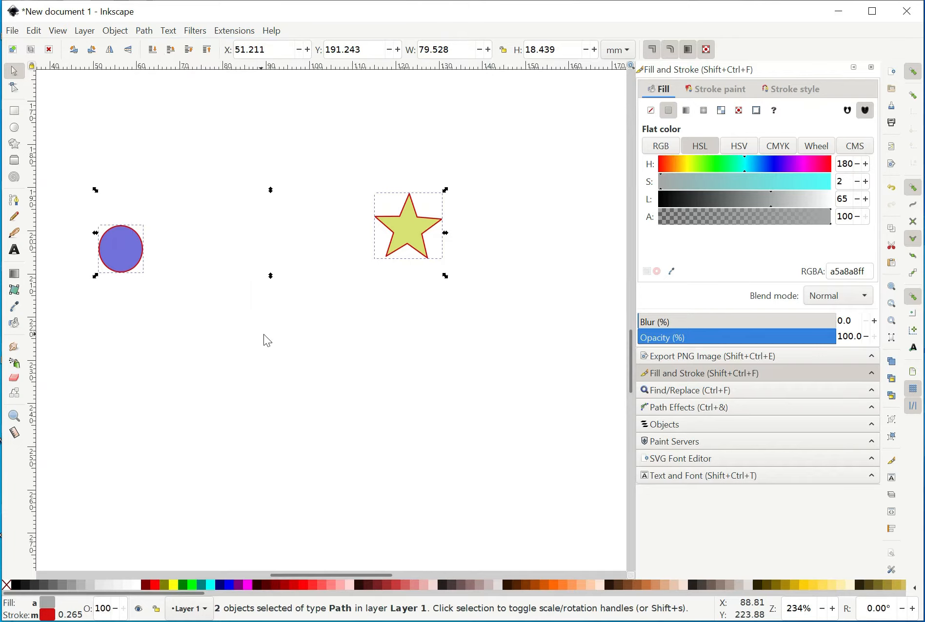
- Open the Interpolate extension for the two paths and set 10 interpolation steps, exponent 0.0 and interpolation method 2
left_click(223, 32)
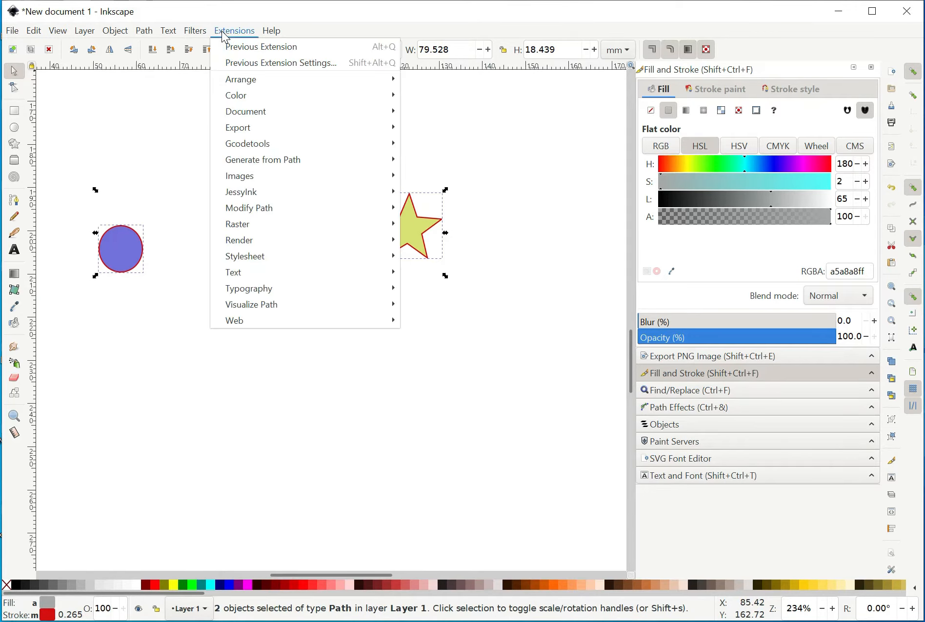
mouse_move(241, 165)
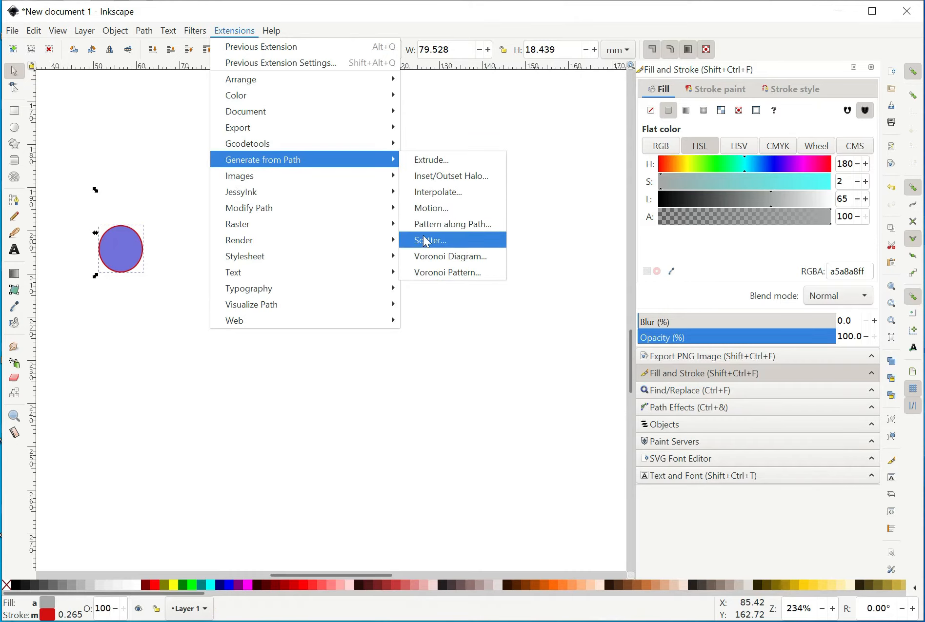
left_click(437, 192)
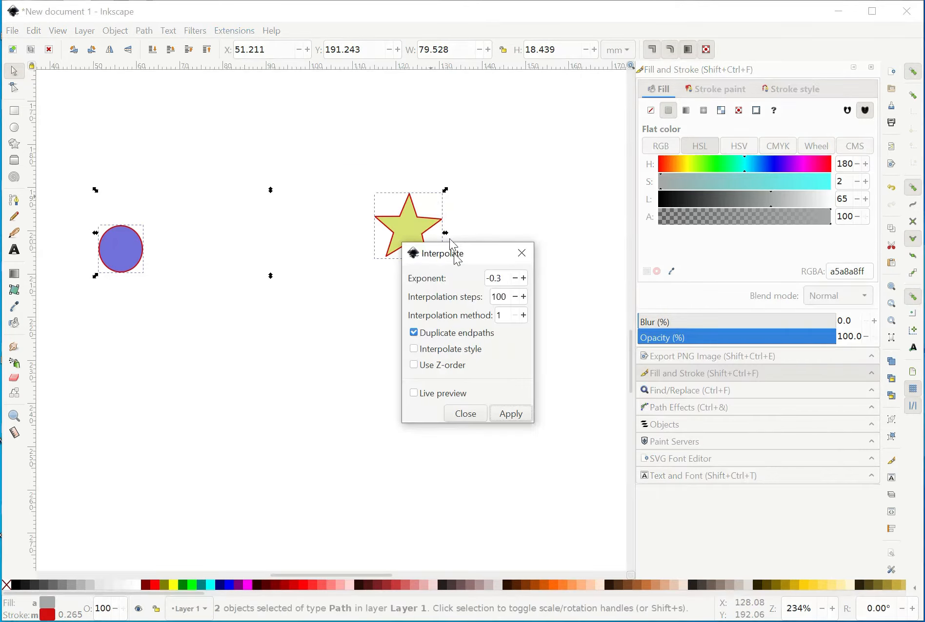
left_click(506, 297)
key("BackSpace")
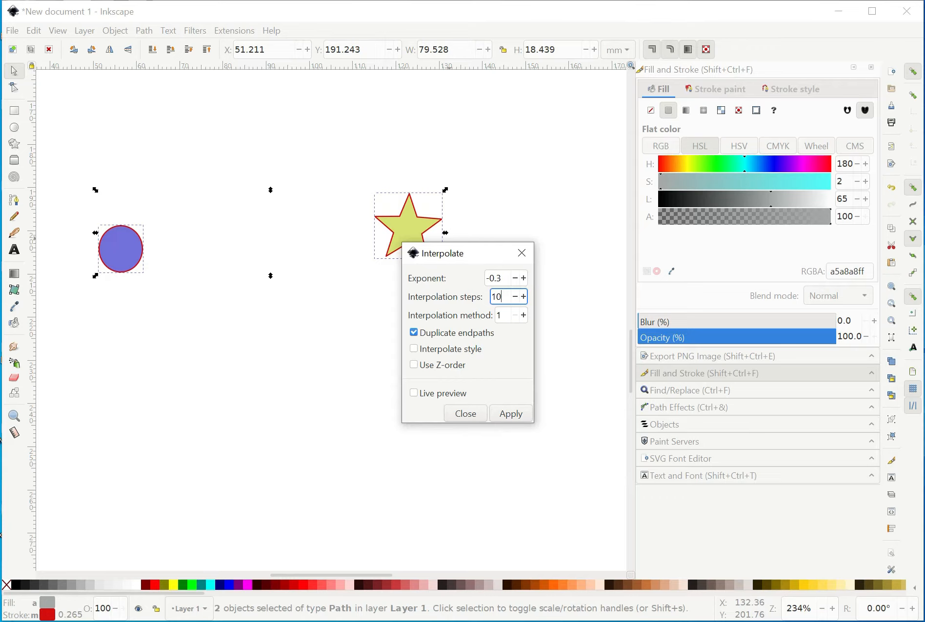
left_click(501, 278)
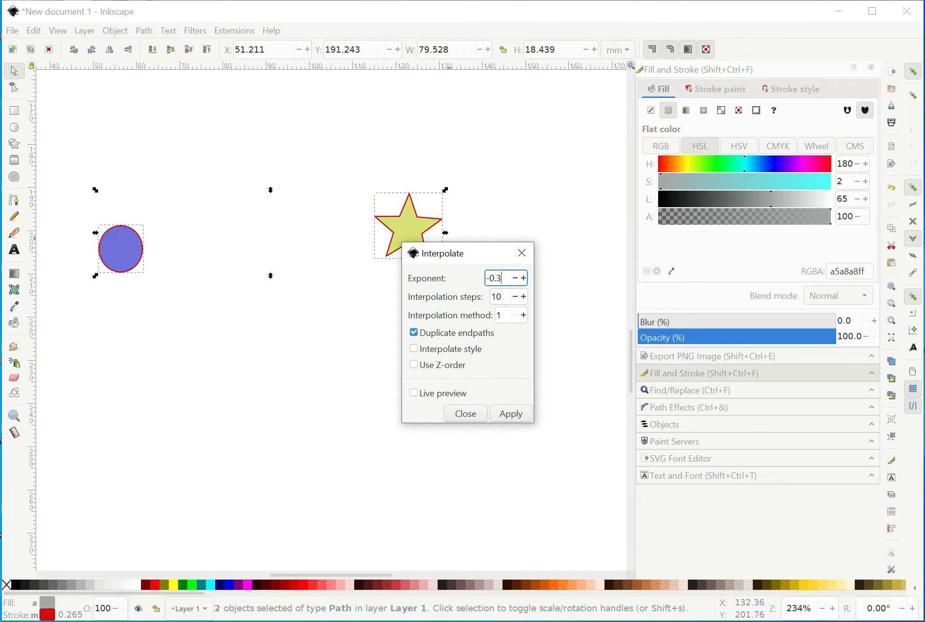
key("Up")
key("Up")
key("Up")
left_click(523, 315)
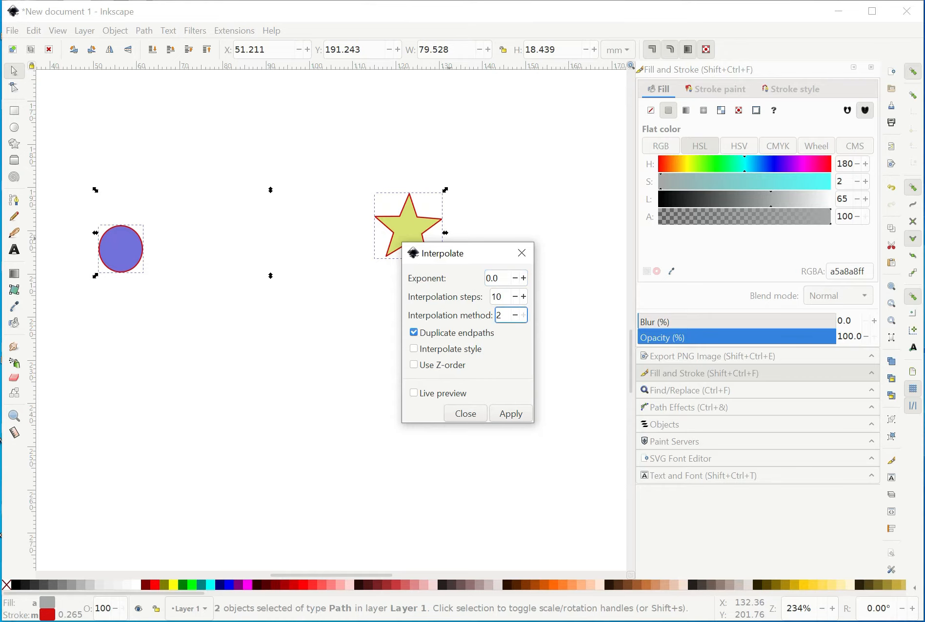
- Turn off Duplicate endpaths and enable the live preview, moving the dialog clear of the shapes
left_click(414, 334)
left_click_drag(487, 255, 513, 294)
left_click(442, 435)
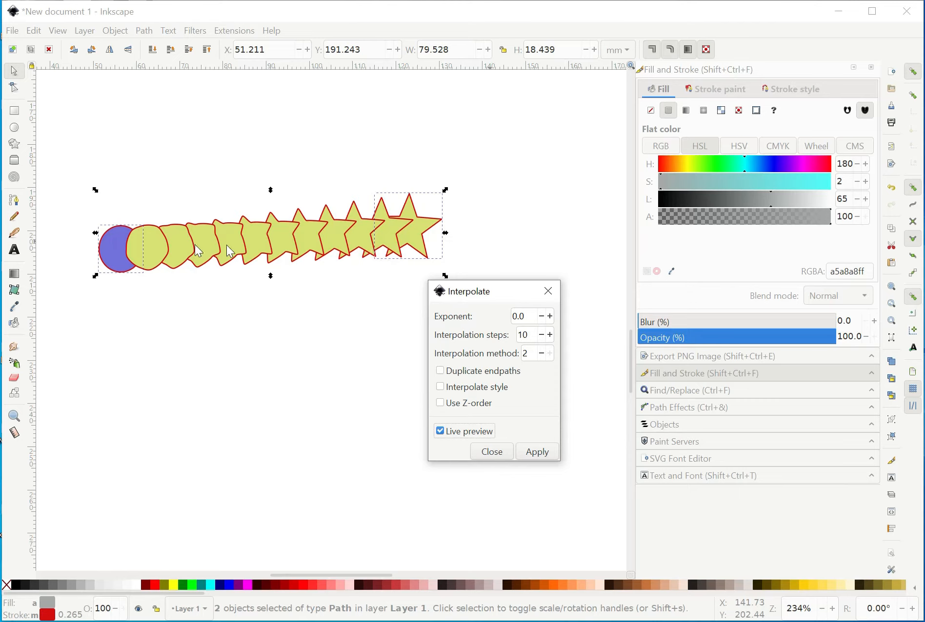
- Set the interpolation steps to 5 and refresh the live preview
left_click(528, 335)
key("BackSpace")
key("BackSpace")
type("5")
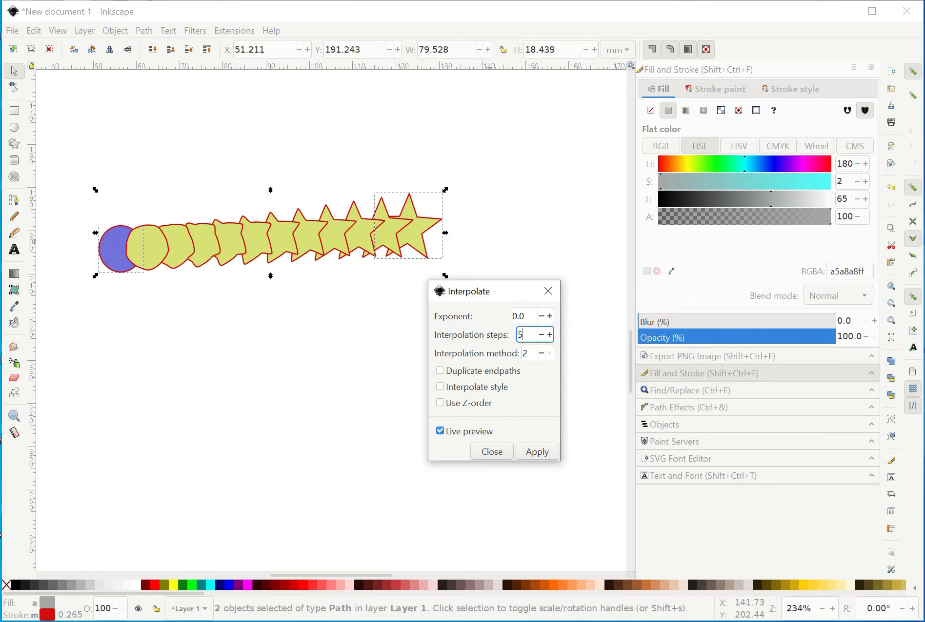
left_click(439, 431)
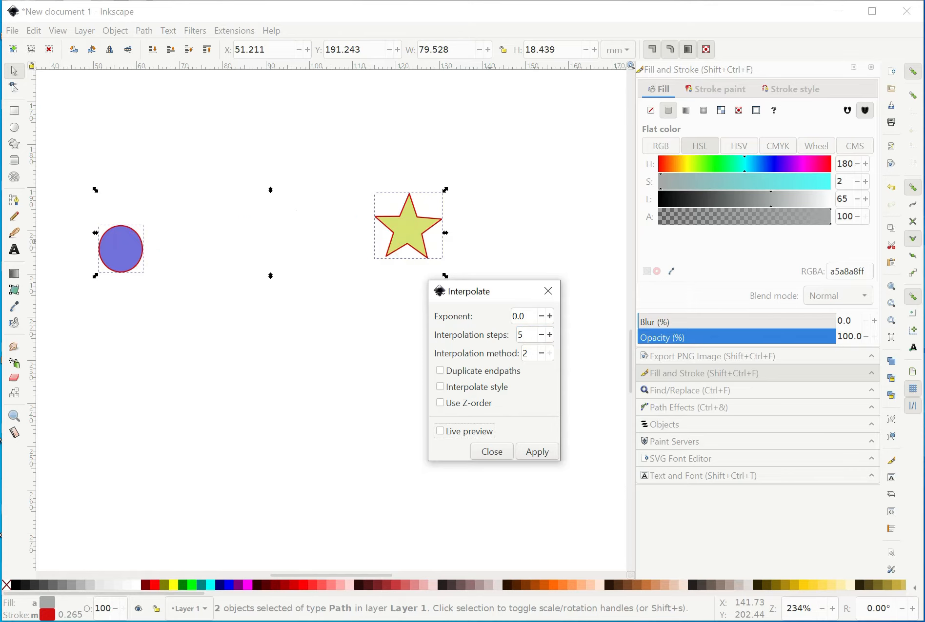
key("space")
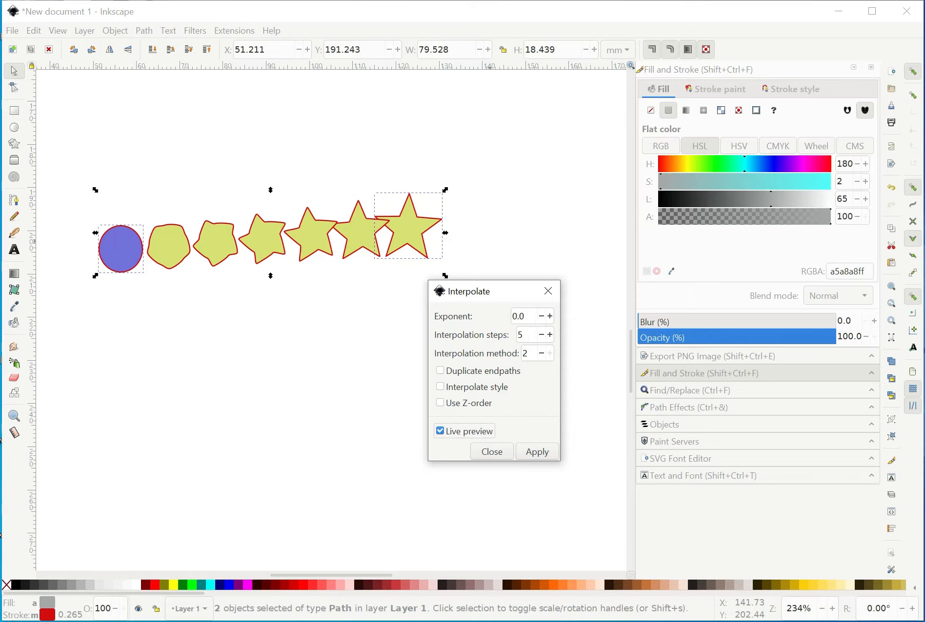
- Preview duplicated endpaths and Interpolate style, turn both off again, and enable Use Z-order
left_click(445, 376)
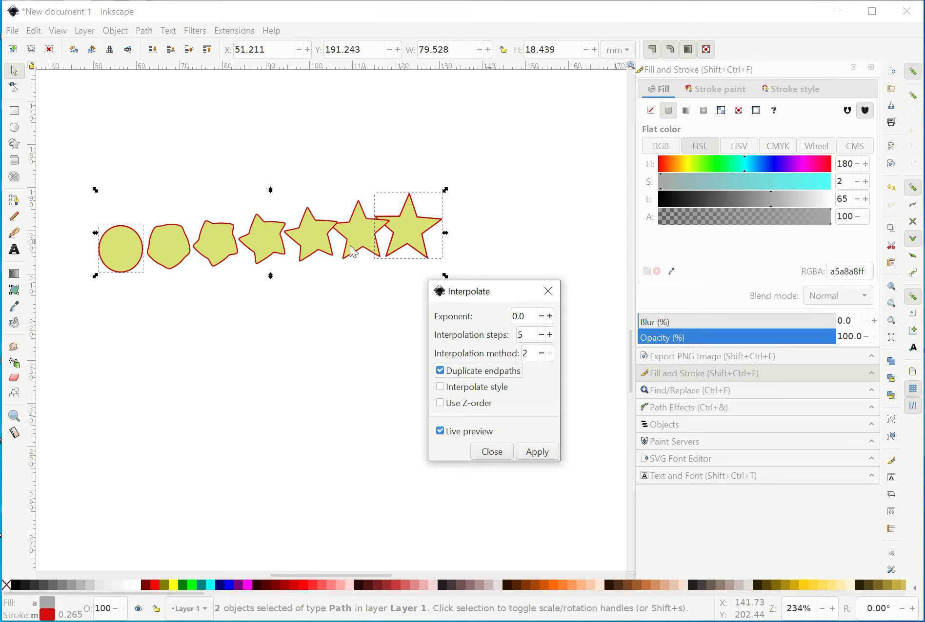
left_click(443, 393)
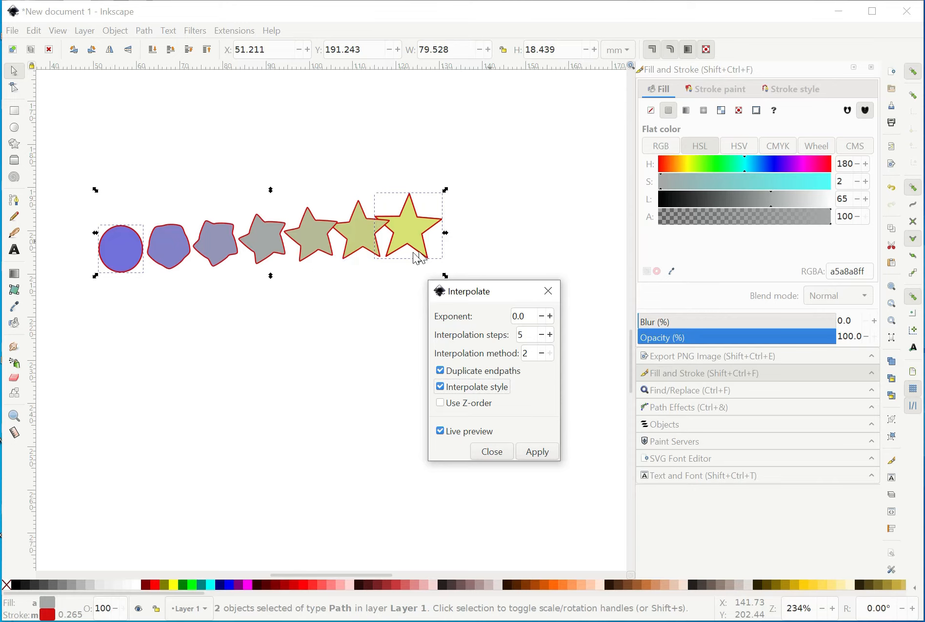
left_click(440, 387)
left_click(441, 404)
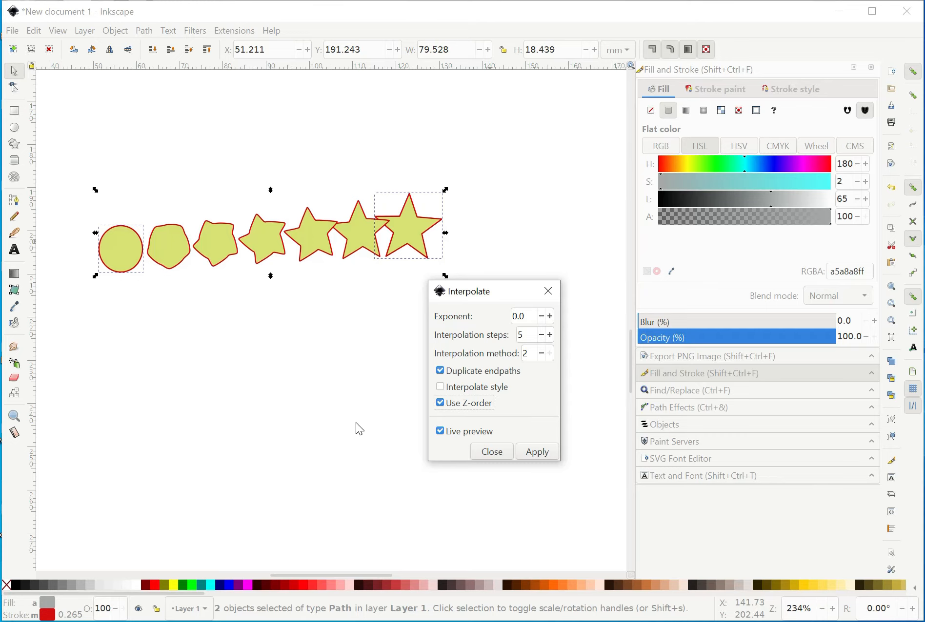
left_click(441, 371)
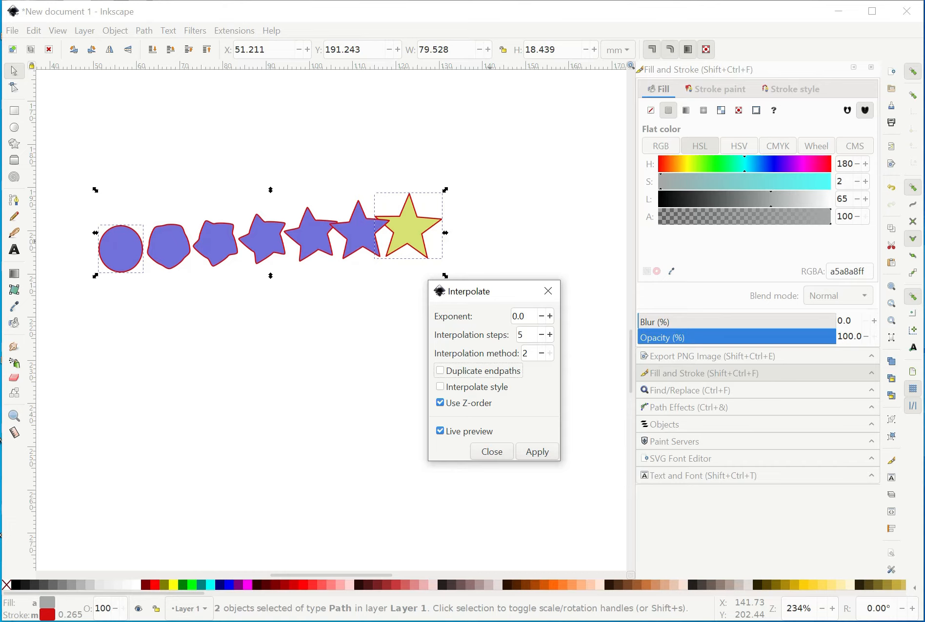
- Raise the interpolation exponent to 0.3 in the live preview
left_click(525, 316)
left_click(550, 316)
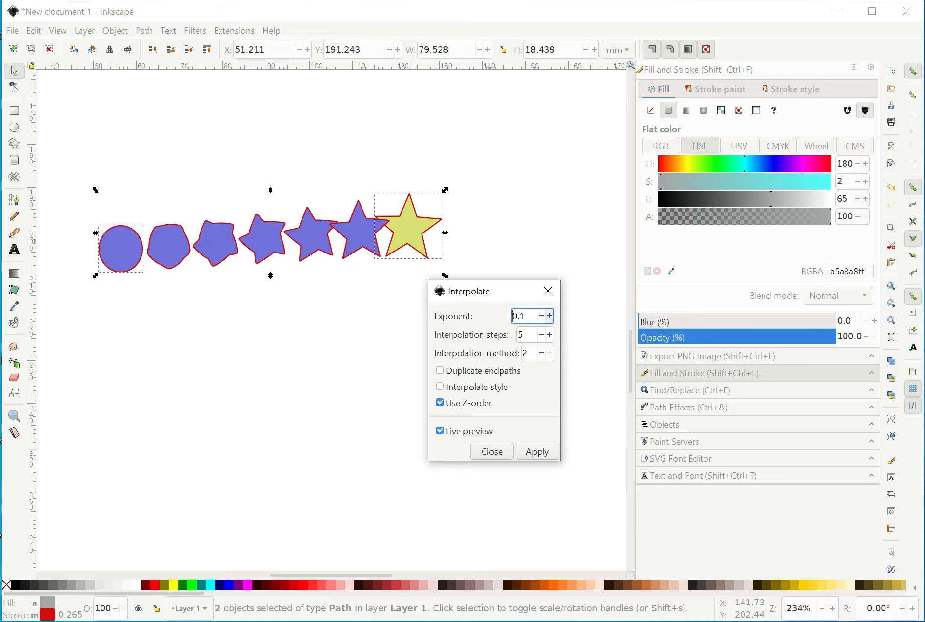
left_click(549, 317)
left_click(549, 316)
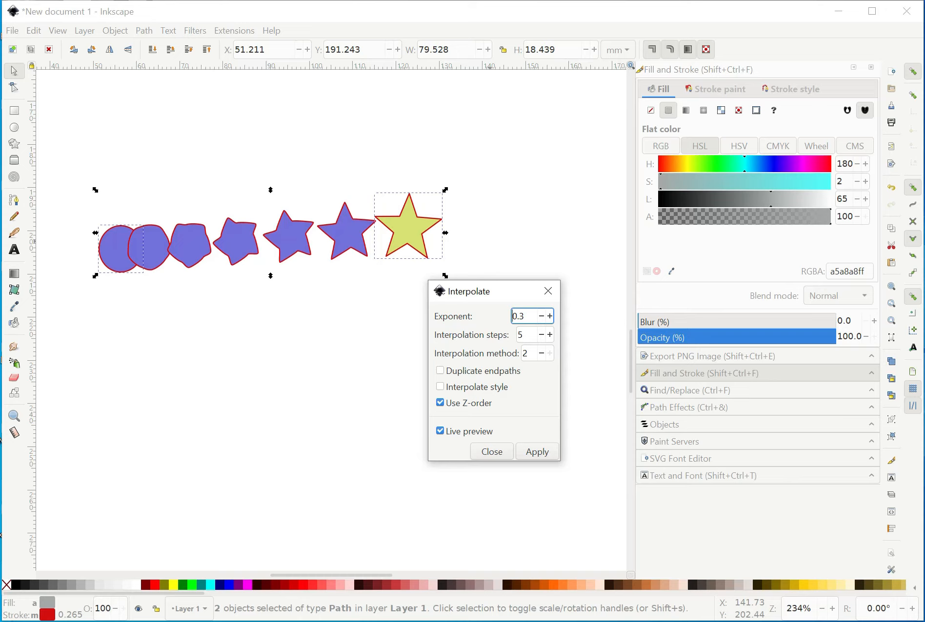
- Lower the interpolation exponent to -0.3 in the live preview and turn off Use Z-order
left_click(541, 316)
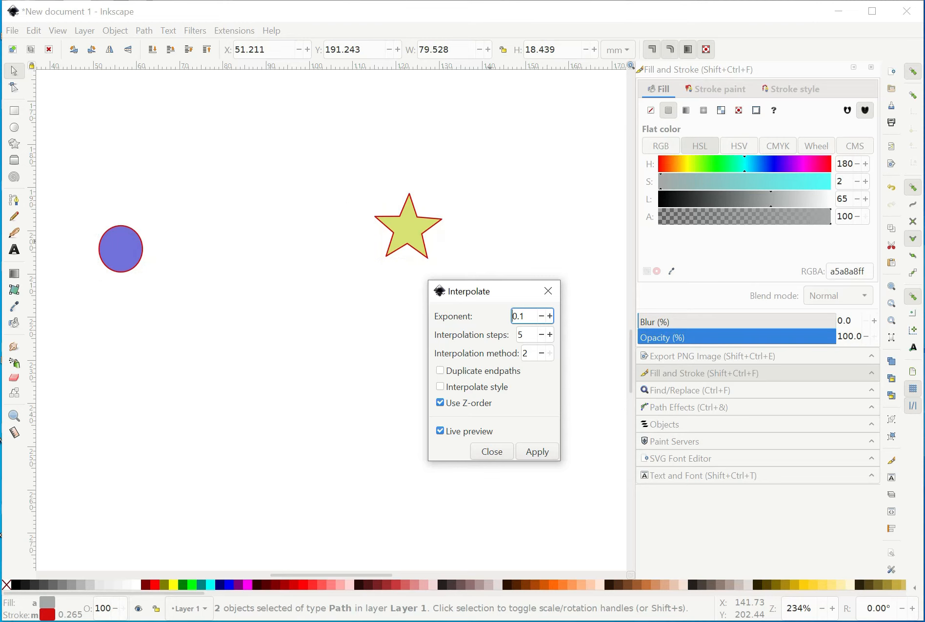
key("Down")
key("Down")
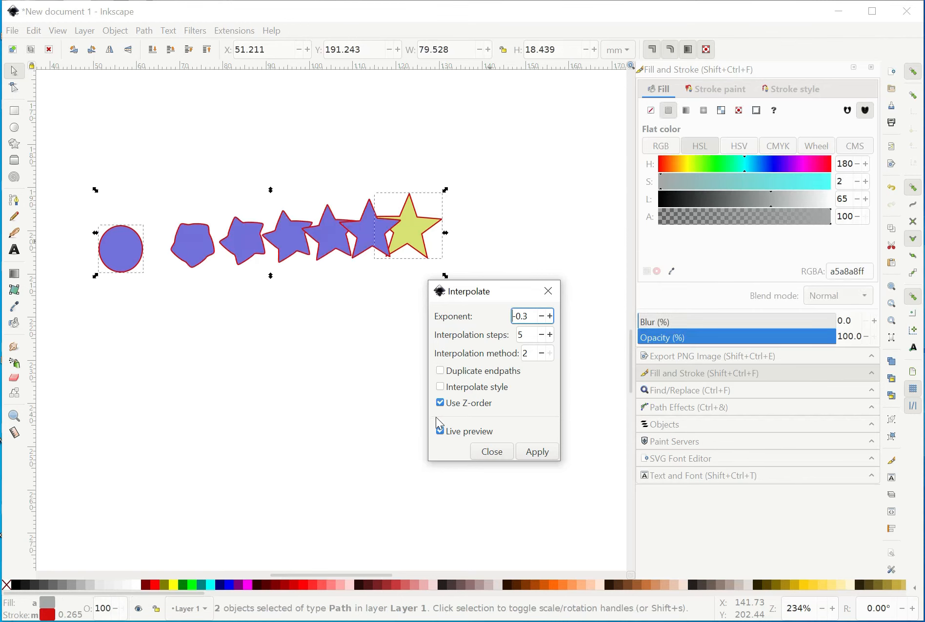
left_click(449, 406)
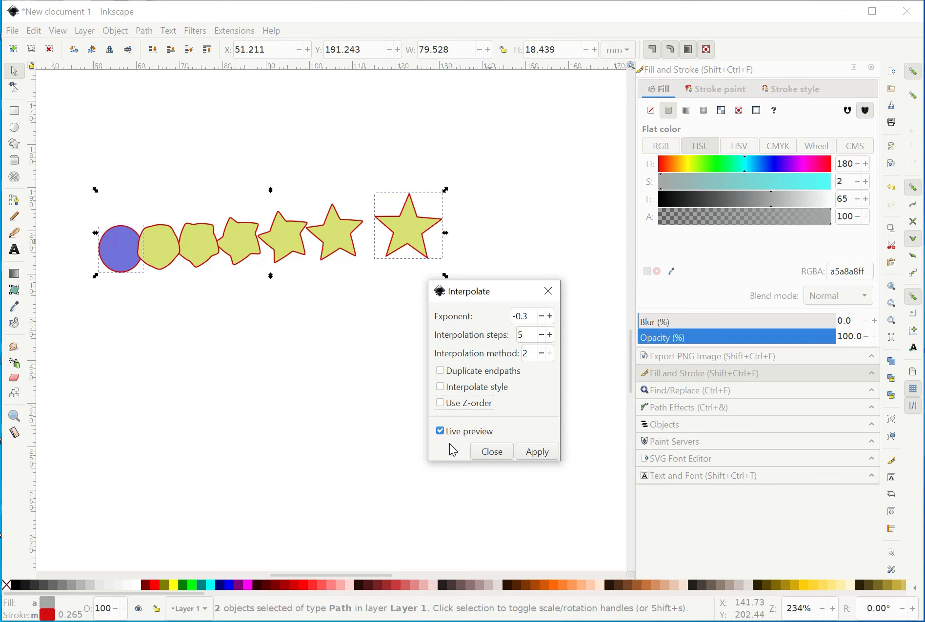
- Set the interpolation steps to 20 and refresh the live preview
left_click(441, 432)
left_click(441, 432)
left_click(525, 334)
left_click(440, 434)
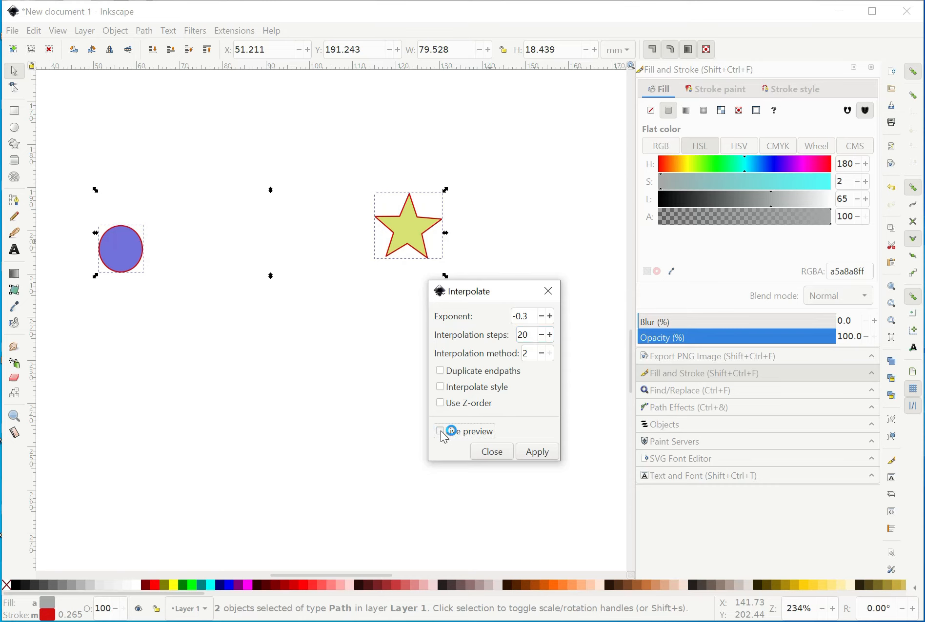
key("space")
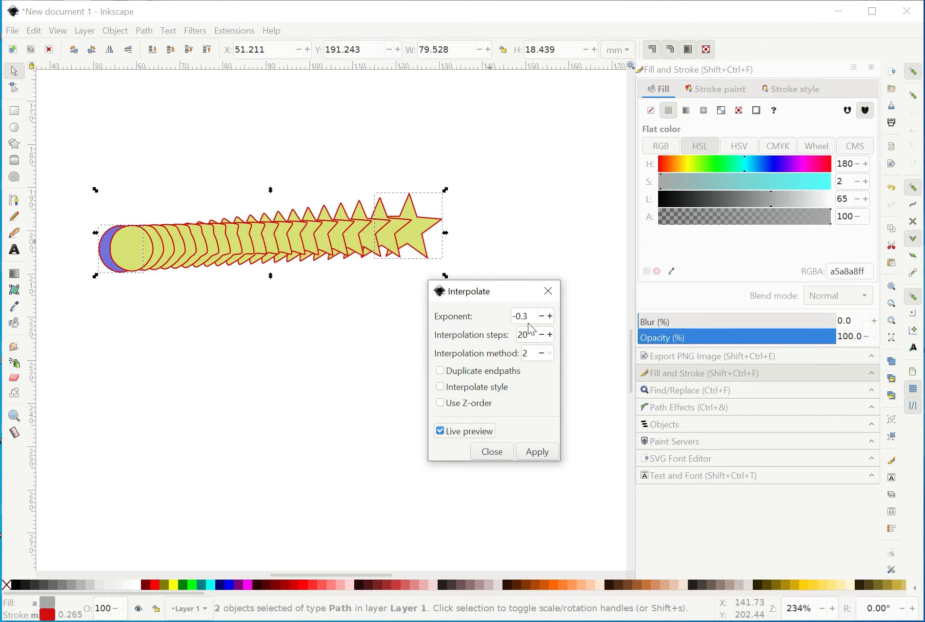
- Raise the exponent to 0.4, refresh the live preview, and close the Interpolate dialog without applying it
left_click(552, 321)
left_click(553, 321)
left_click(553, 322)
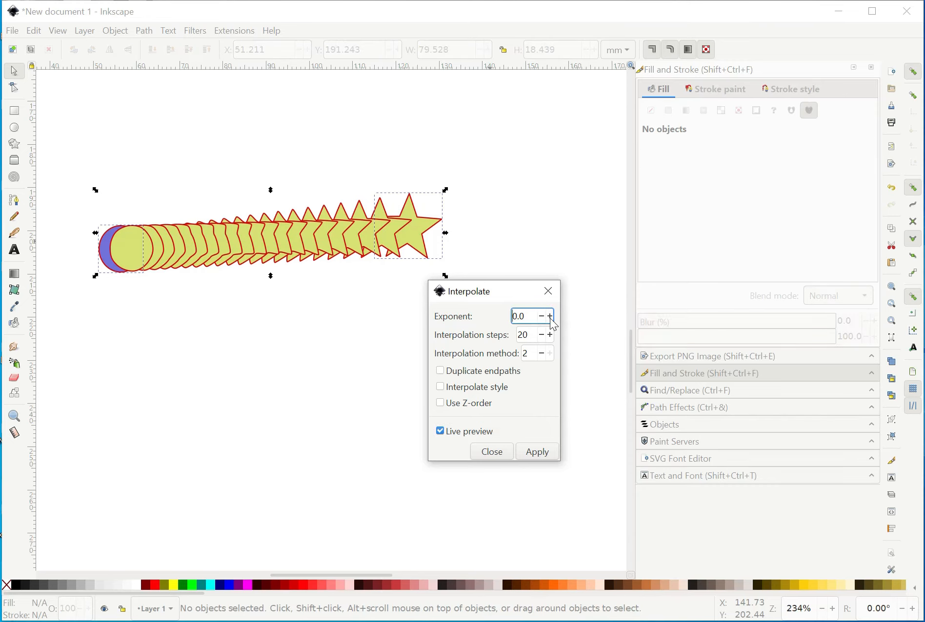
left_click(553, 321)
left_click(553, 321)
left_click(552, 321)
left_click(553, 321)
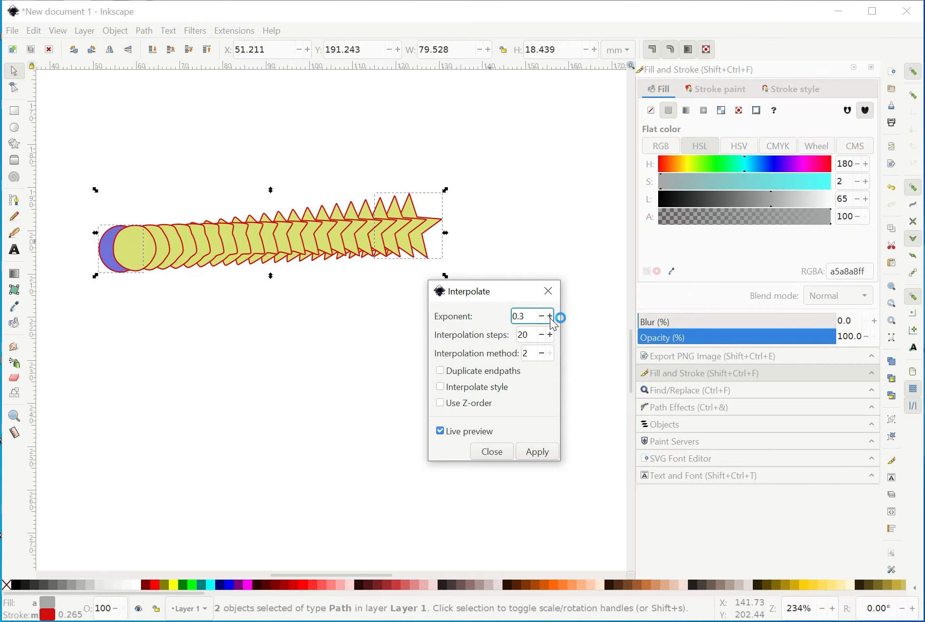
left_click(440, 433)
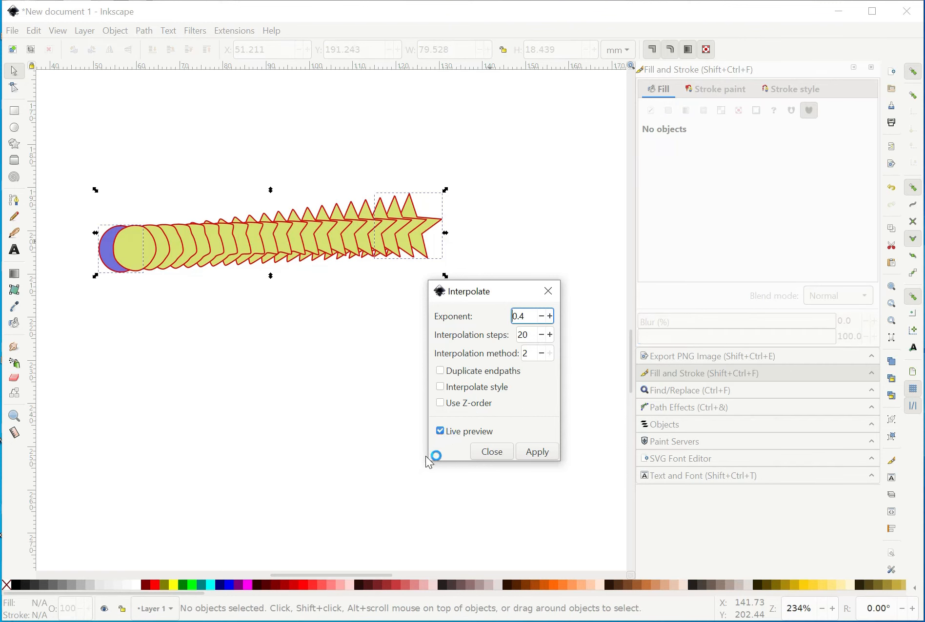
left_click(448, 433)
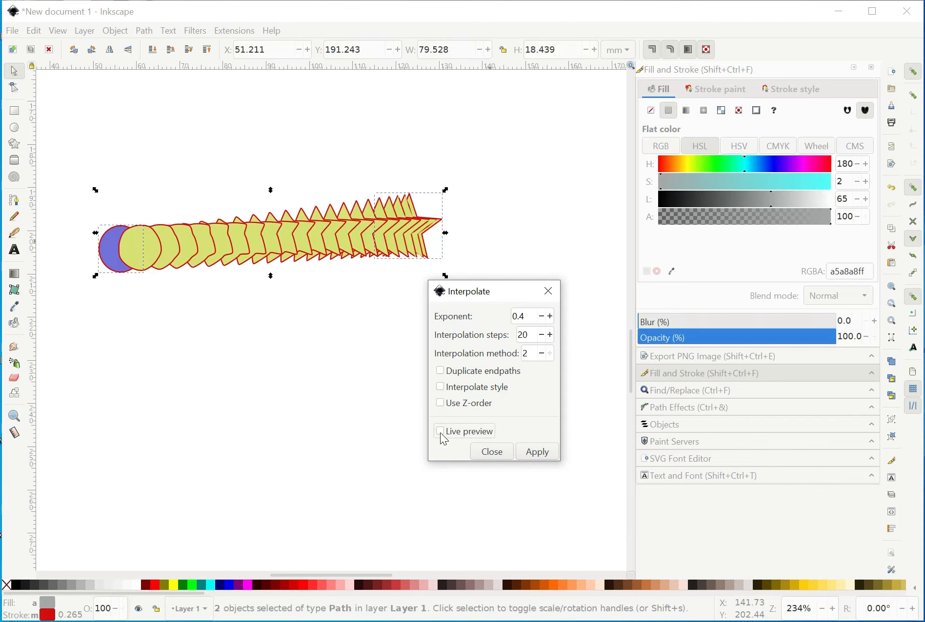
left_click(441, 434)
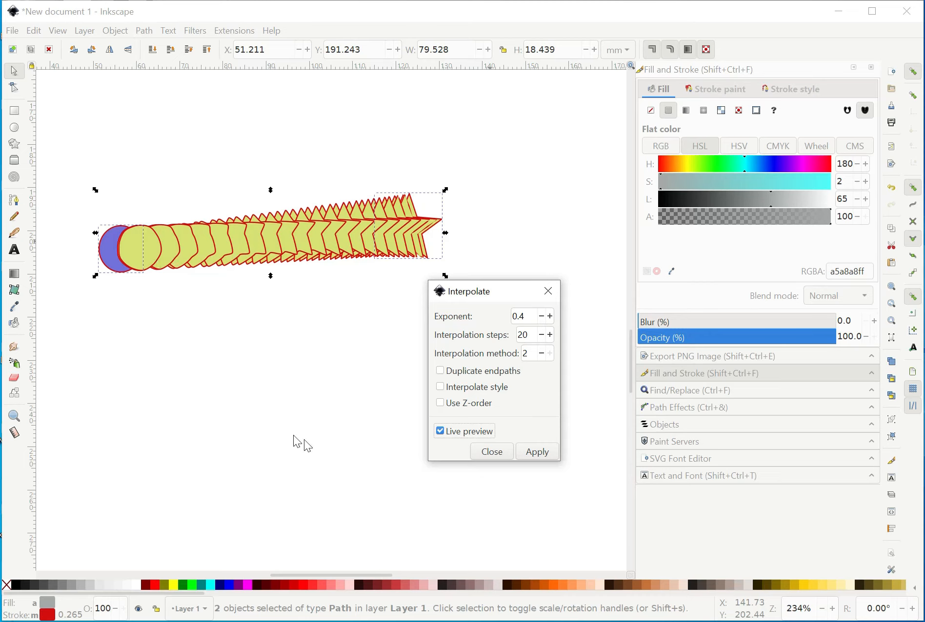
left_click(547, 292)
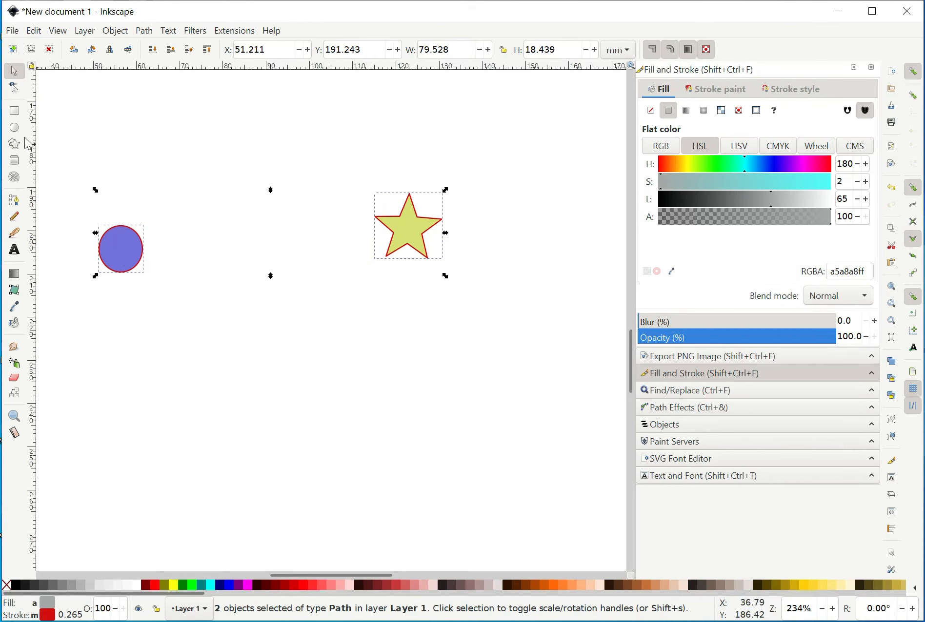
- Draw two 4.07-turn spirals, one about 18 mm wide below the blue ellipse and a similar one below the star
left_click(14, 177)
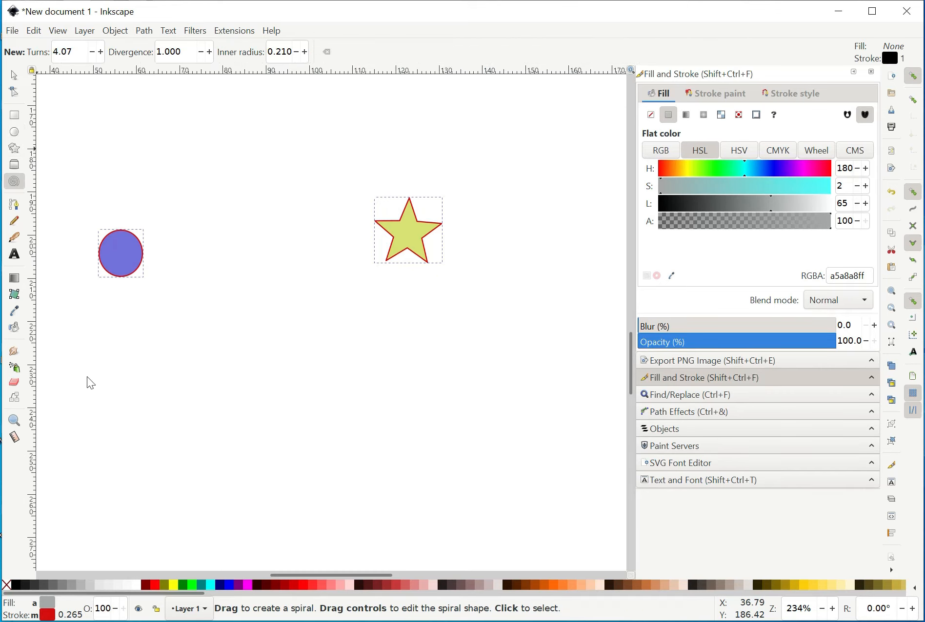
mouse_move(122, 342)
left_mouse_down()
mouse_move(171, 396)
mouse_move(148, 376)
left_mouse_up()
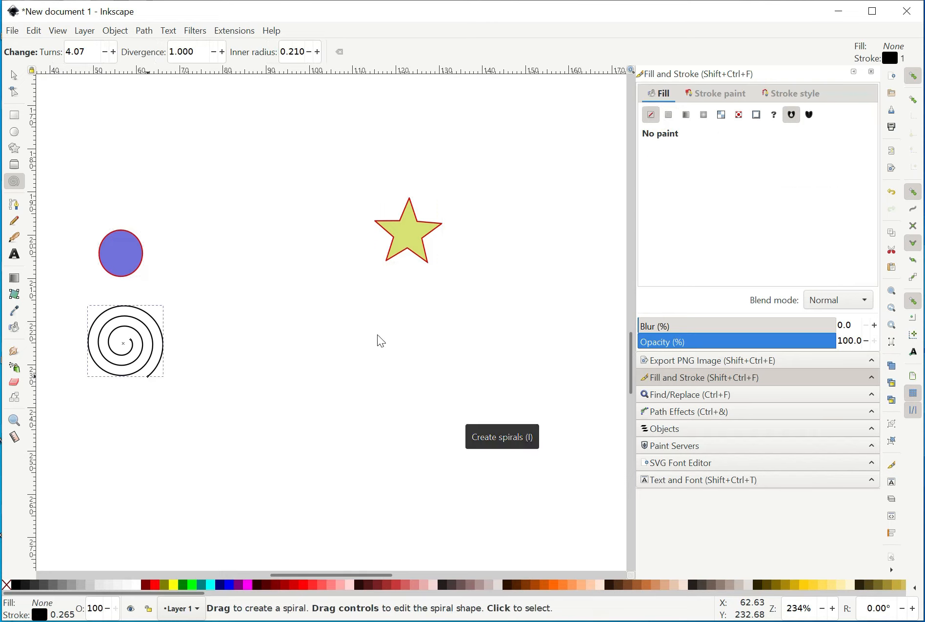
left_click_drag(391, 332, 420, 365)
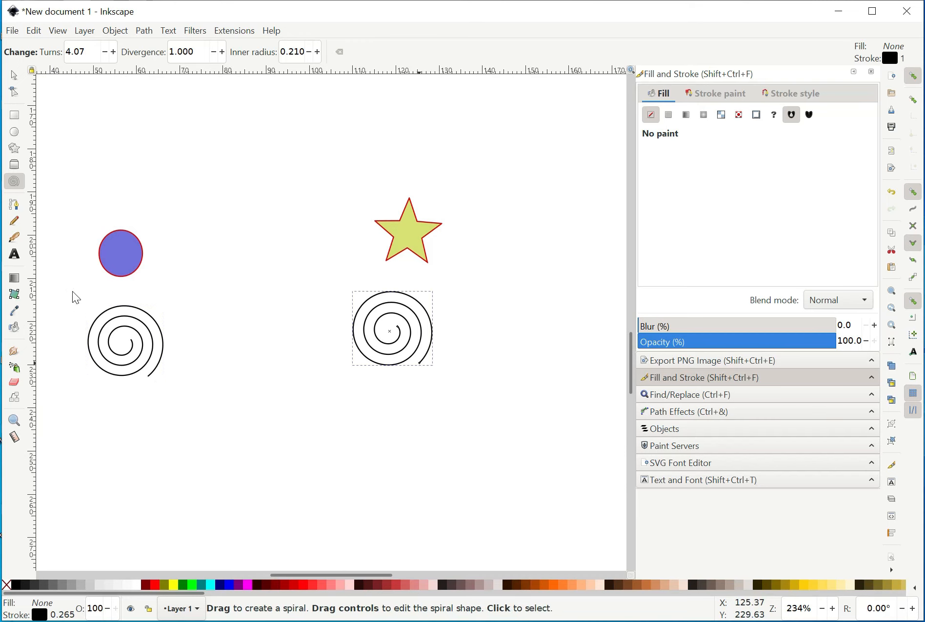
- Select both spirals and convert them to paths
left_click(153, 364)
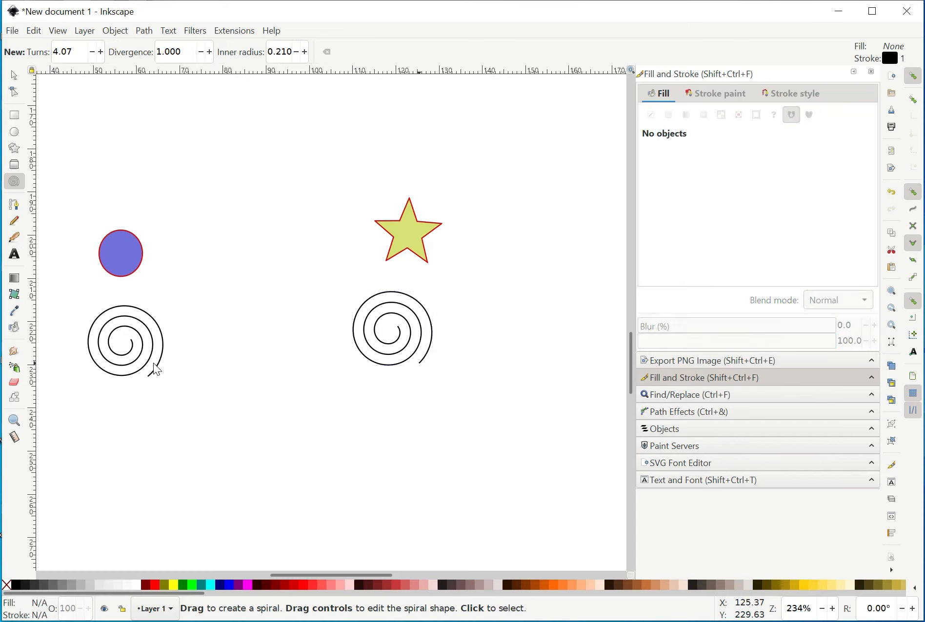
left_click(144, 353)
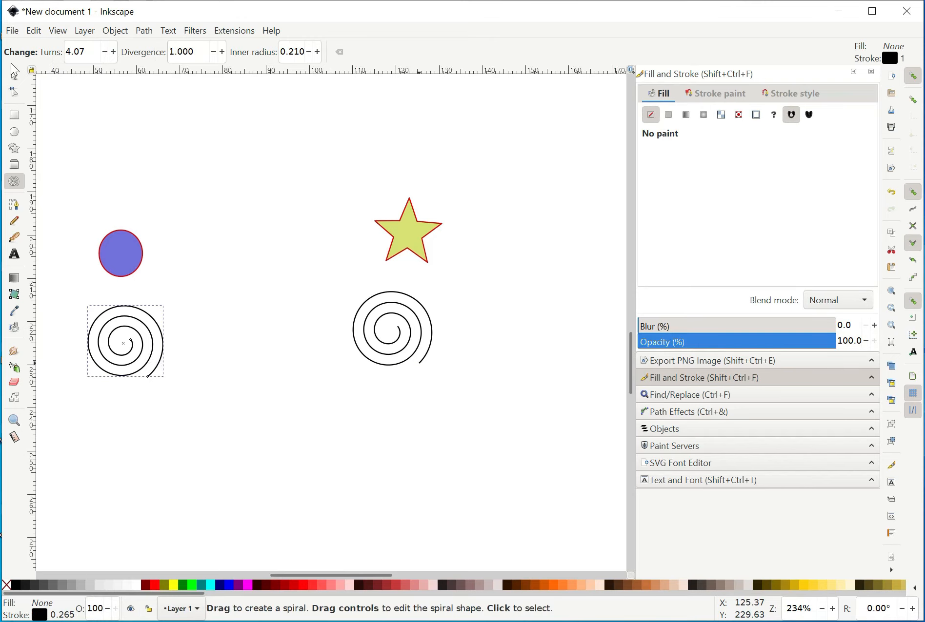
left_click(15, 74)
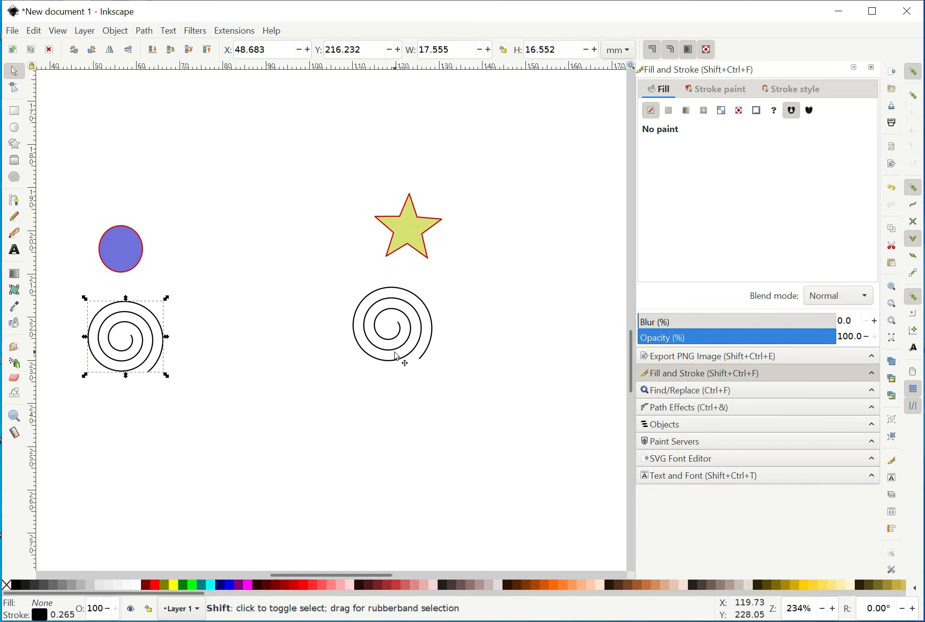
left_click(396, 356, "shift")
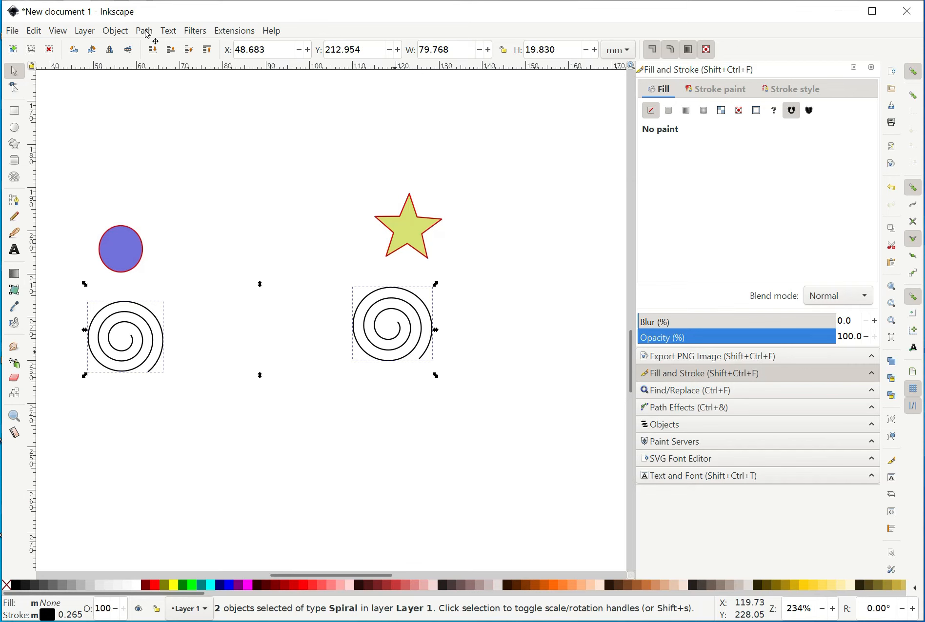
left_click(124, 34)
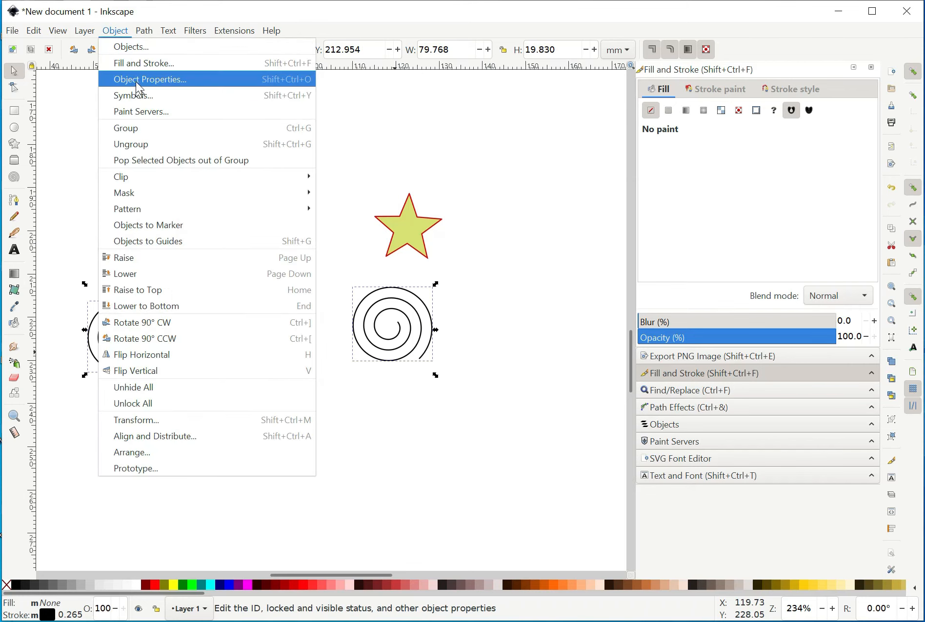
mouse_move(145, 36)
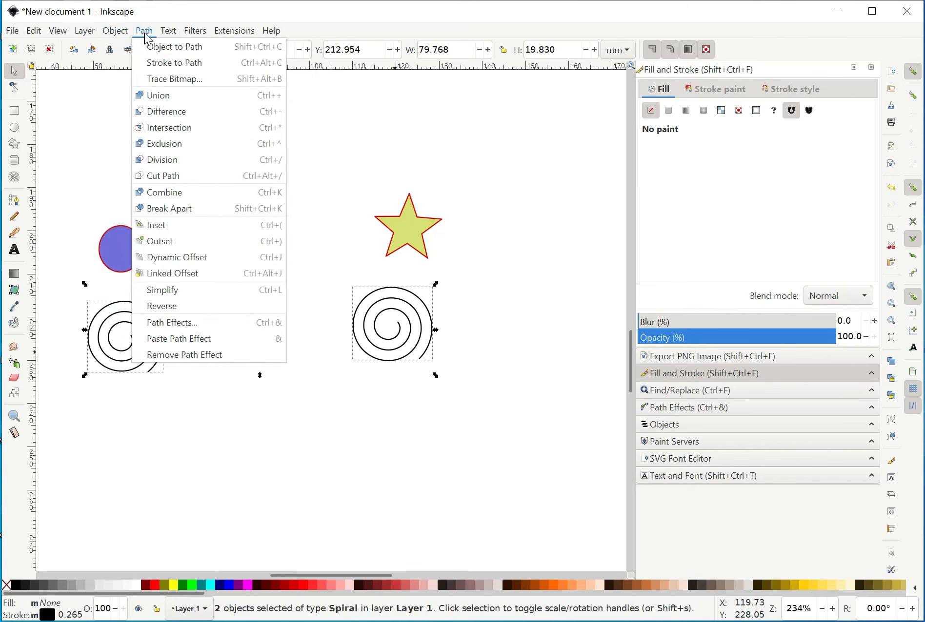
left_click(163, 49)
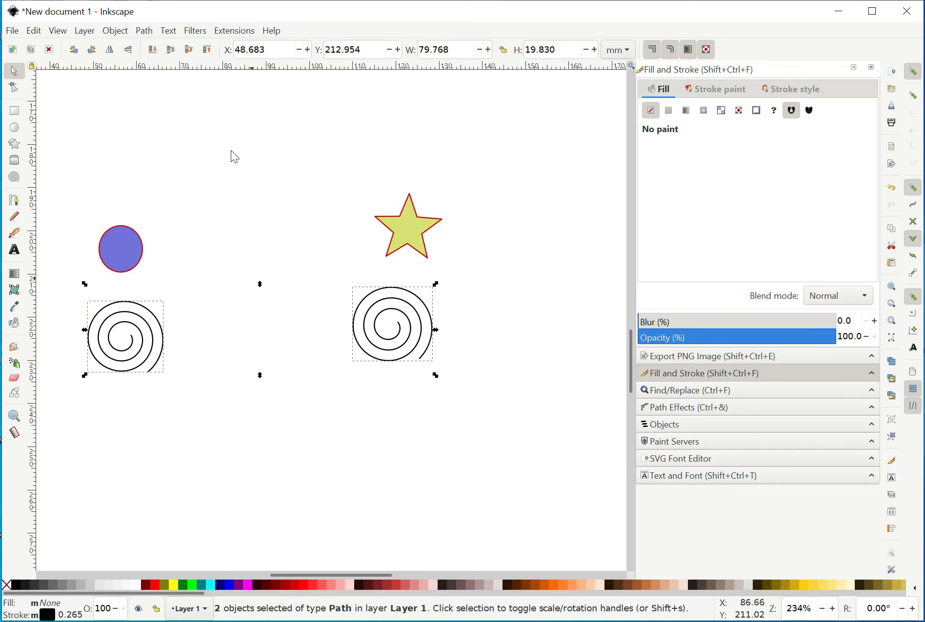
- Apply Interpolate between the two spiral paths with exponent 0.0, 20 steps and method 2, keeping the dialog clear of the shapes
left_click(235, 32)
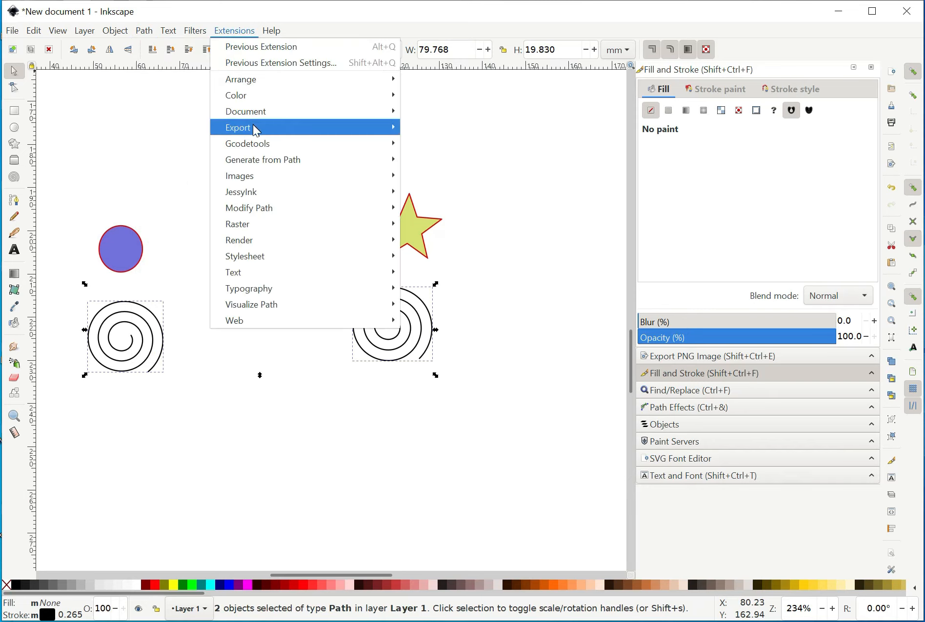
mouse_move(254, 127)
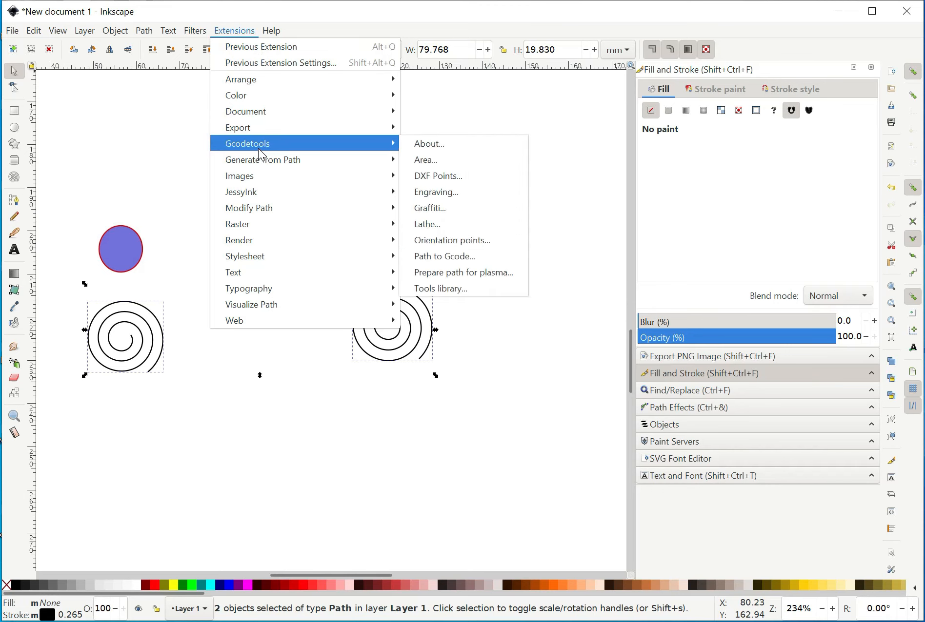
mouse_move(266, 161)
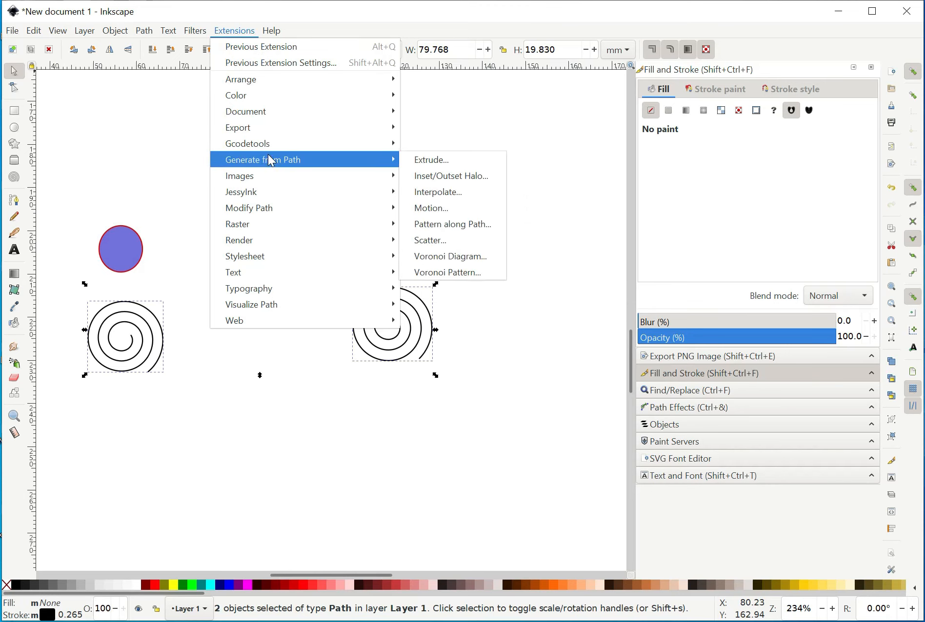
left_click(439, 192)
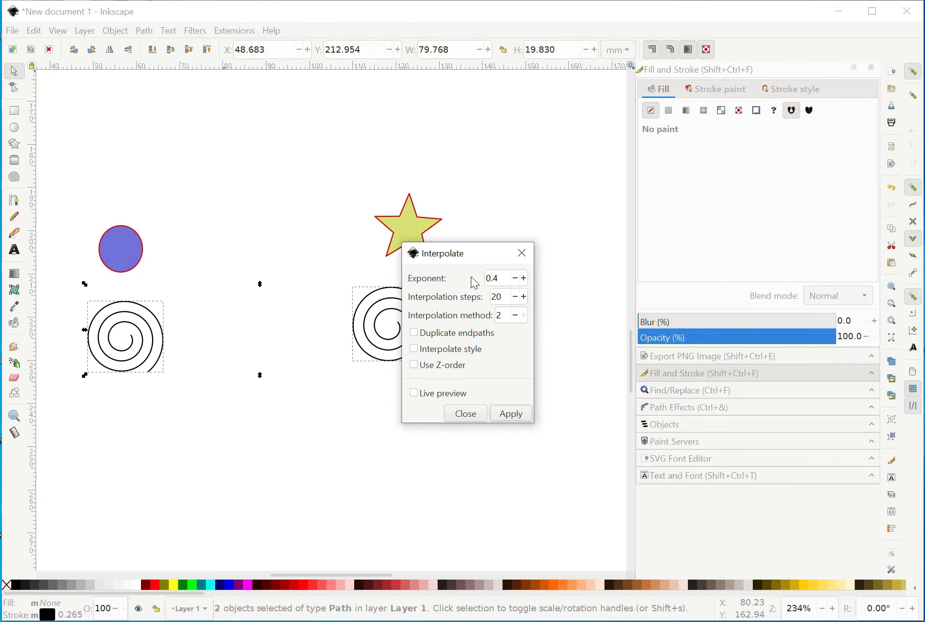
left_click_drag(475, 249, 537, 325)
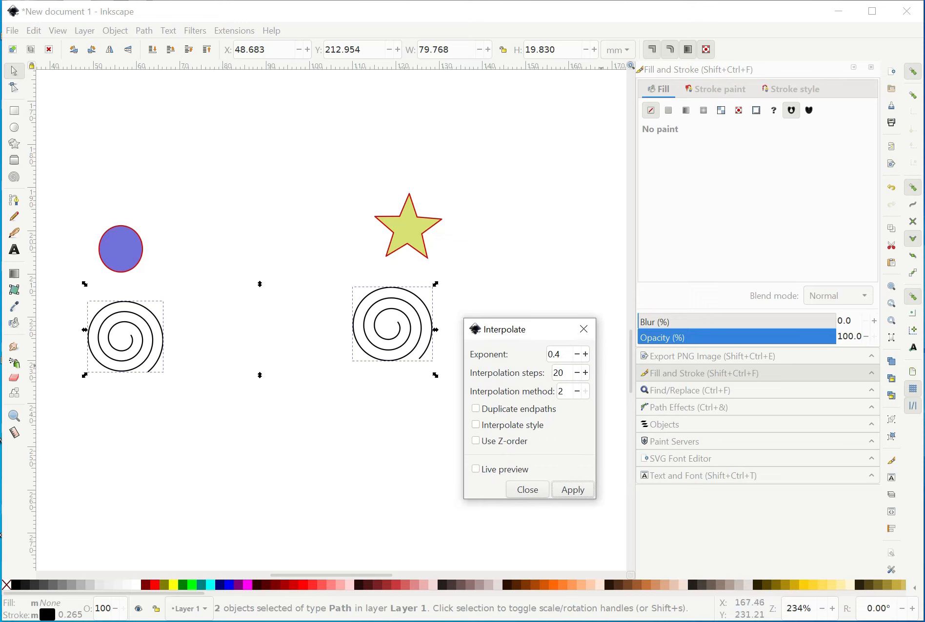
left_click(580, 355)
left_click(580, 355)
left_click(580, 355)
left_click(580, 355)
left_click(572, 492)
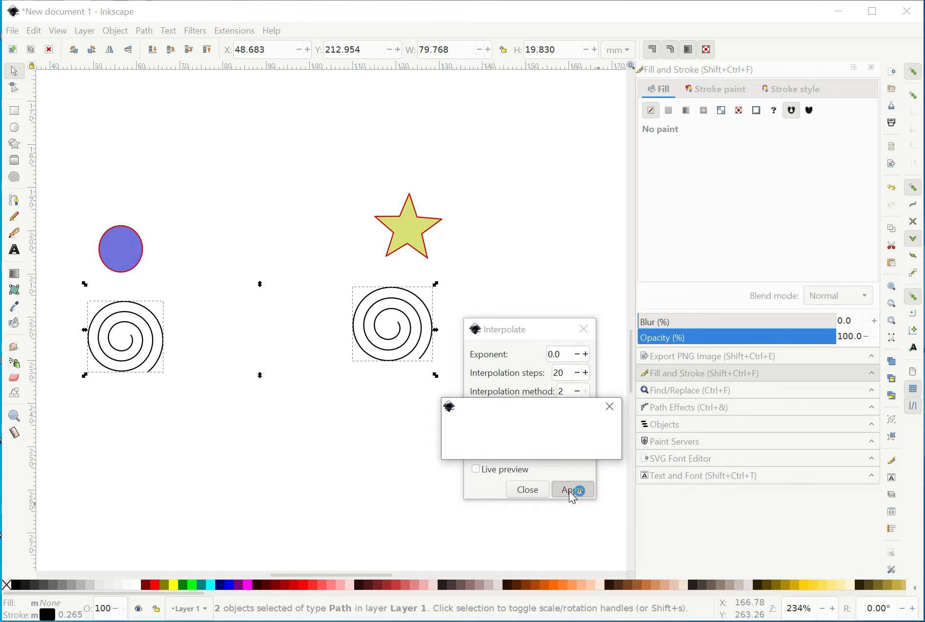